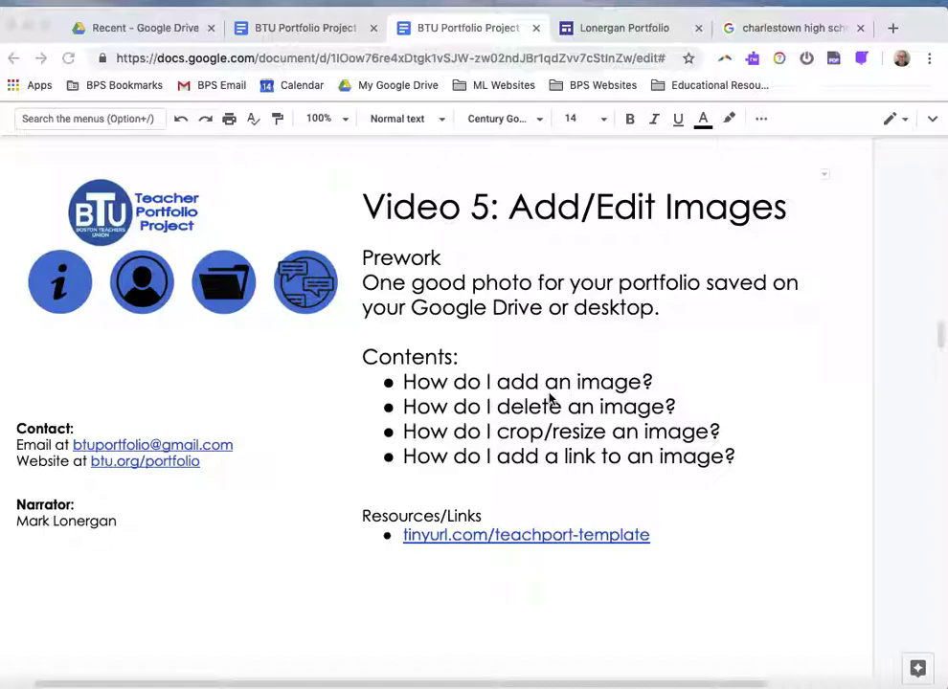
In the Lonergan portfolio's Welcome section, select the BTU logo alone and delete its tile
{"action": "scroll", "coordinate": [547, 409], "scroll_direction": "down", "scroll_amount": 2}
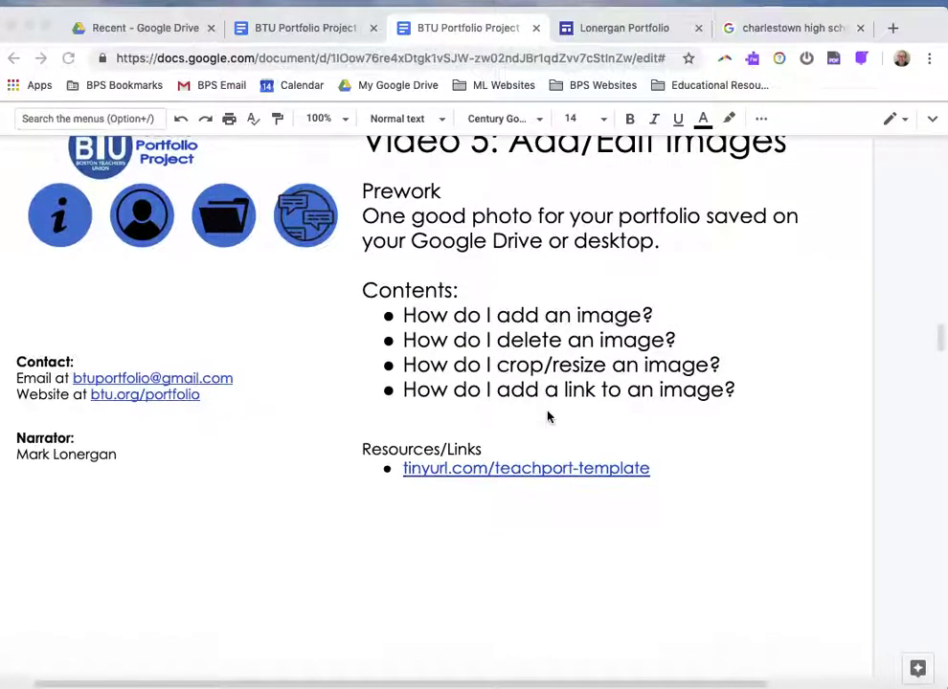
{"action": "scroll", "coordinate": [547, 415], "scroll_direction": "up", "scroll_amount": 2}
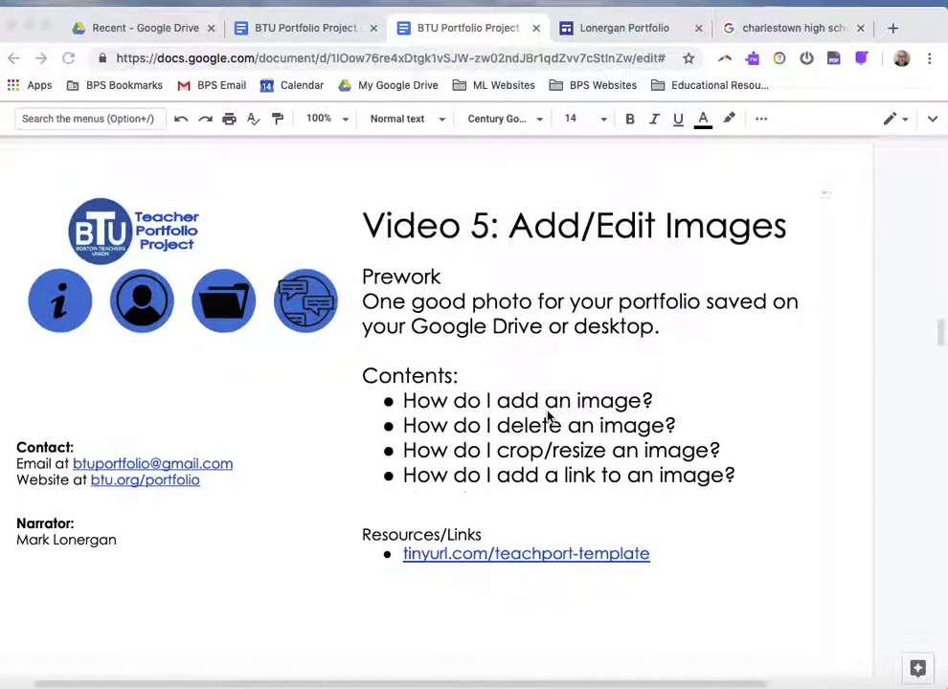
{"action": "left_click", "coordinate": [615, 31]}
{"action": "scroll", "coordinate": [618, 356], "scroll_direction": "up", "scroll_amount": 15}
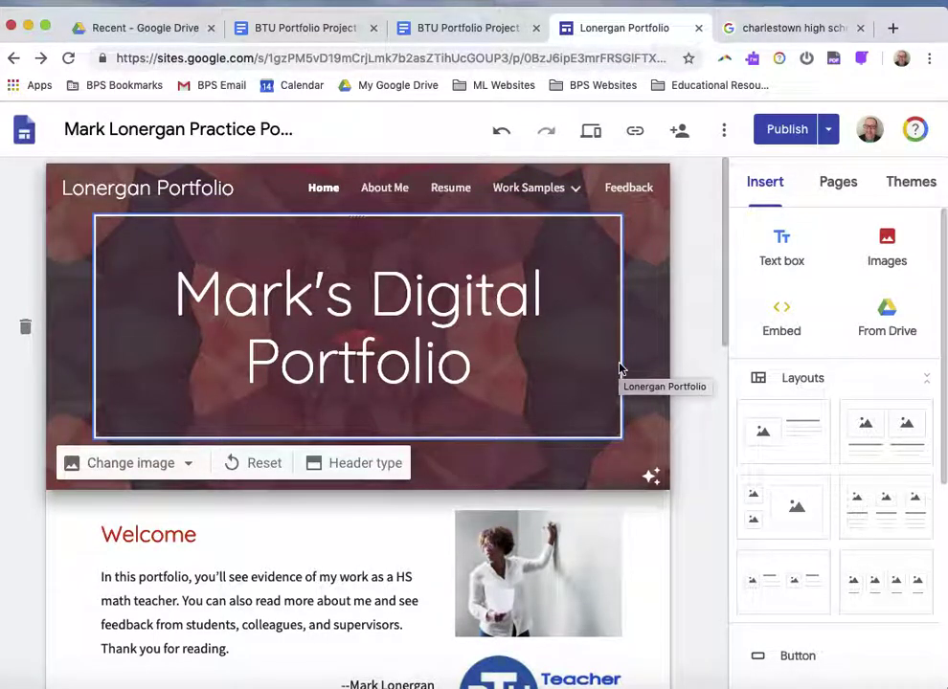
{"action": "scroll", "coordinate": [618, 368], "scroll_direction": "down", "scroll_amount": 3}
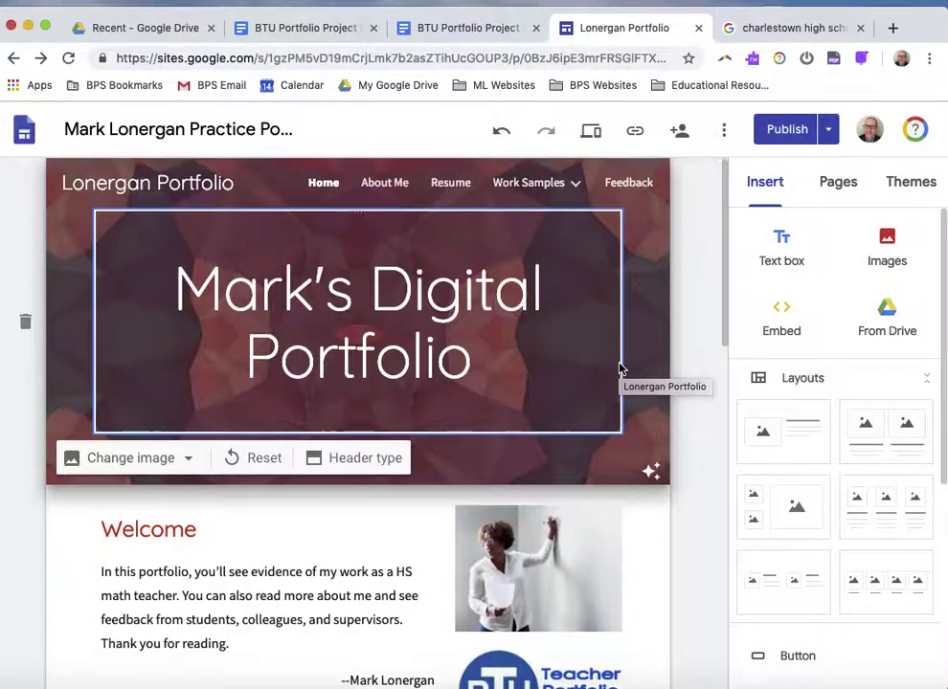
{"action": "scroll", "coordinate": [619, 368], "scroll_direction": "down", "scroll_amount": 1}
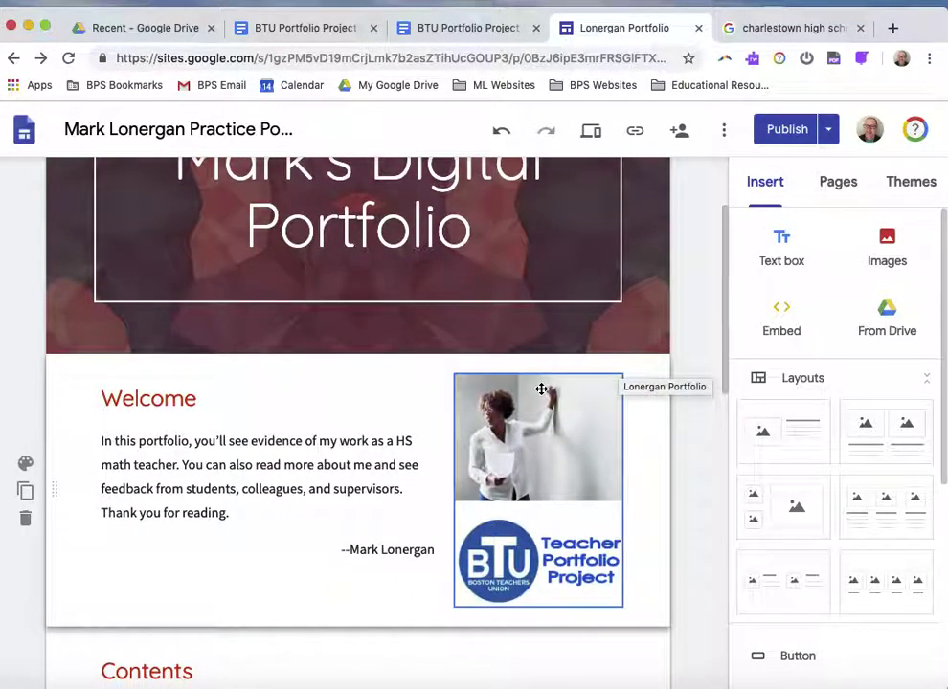
{"action": "left_click", "coordinate": [507, 552]}
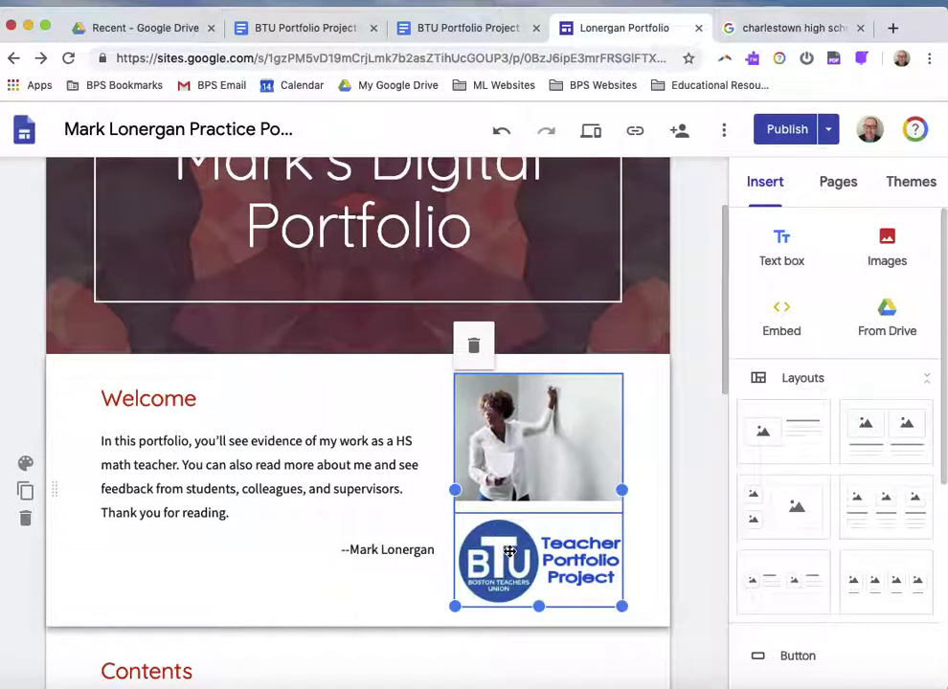
{"action": "left_click", "coordinate": [656, 554]}
{"action": "left_click", "coordinate": [589, 558]}
{"action": "scroll", "coordinate": [544, 591], "scroll_direction": "down", "scroll_amount": 2}
{"action": "left_click", "coordinate": [552, 448]}
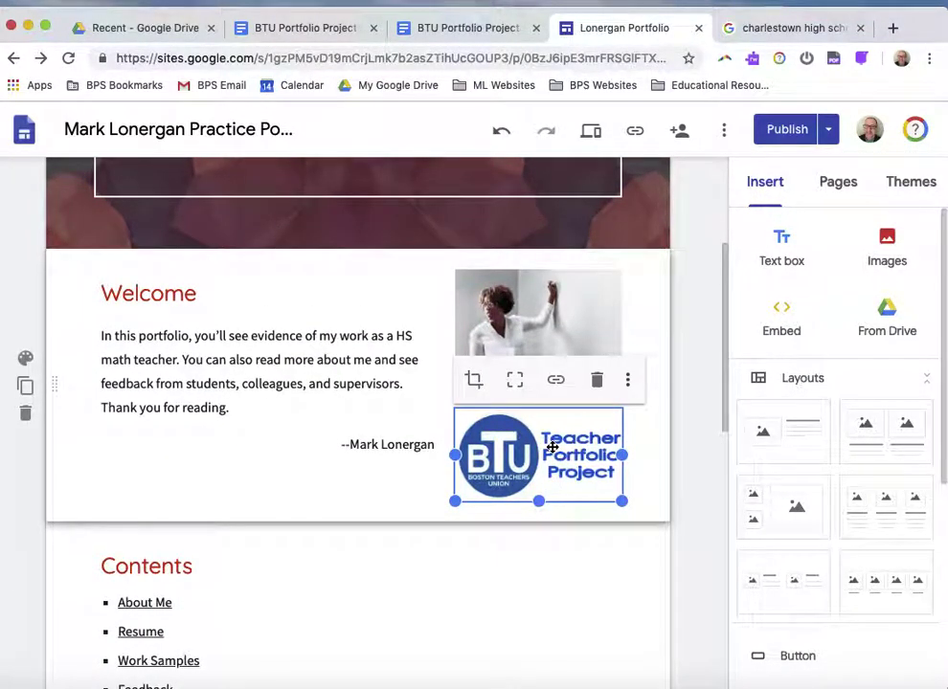
{"action": "left_click", "coordinate": [598, 380]}
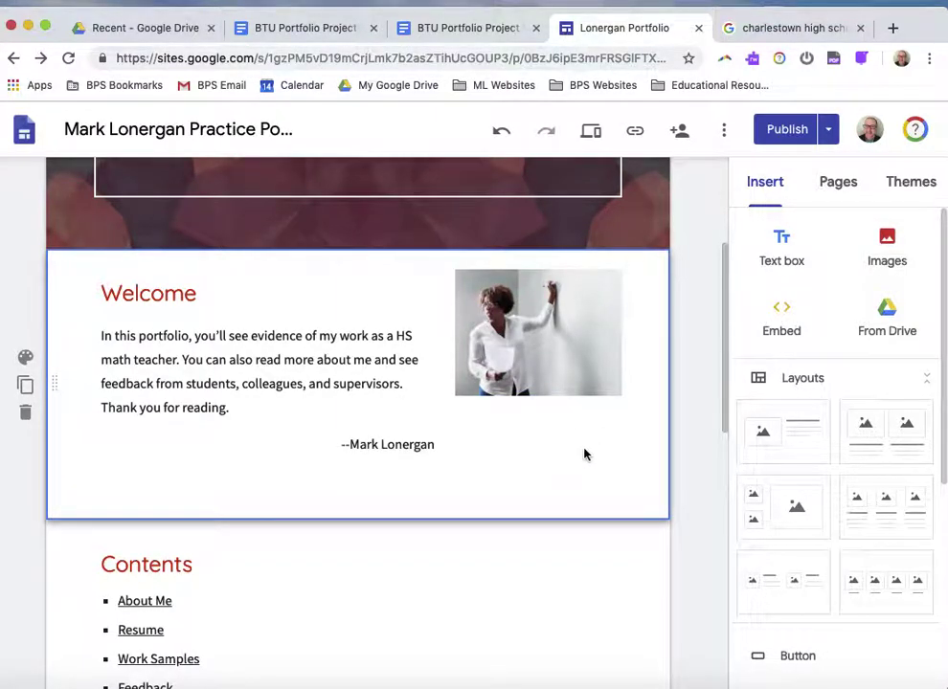
Replace the teacher photo via Replace image > Upload, choosing IMG_3207.JPG from the Desktop
{"action": "left_click", "coordinate": [550, 374]}
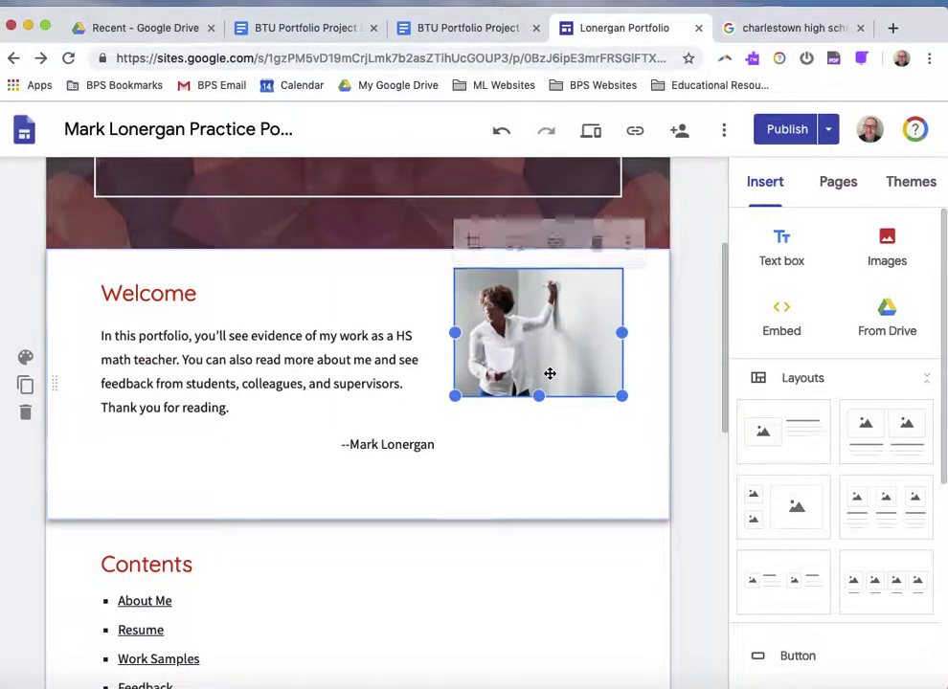
{"action": "left_click", "coordinate": [629, 244]}
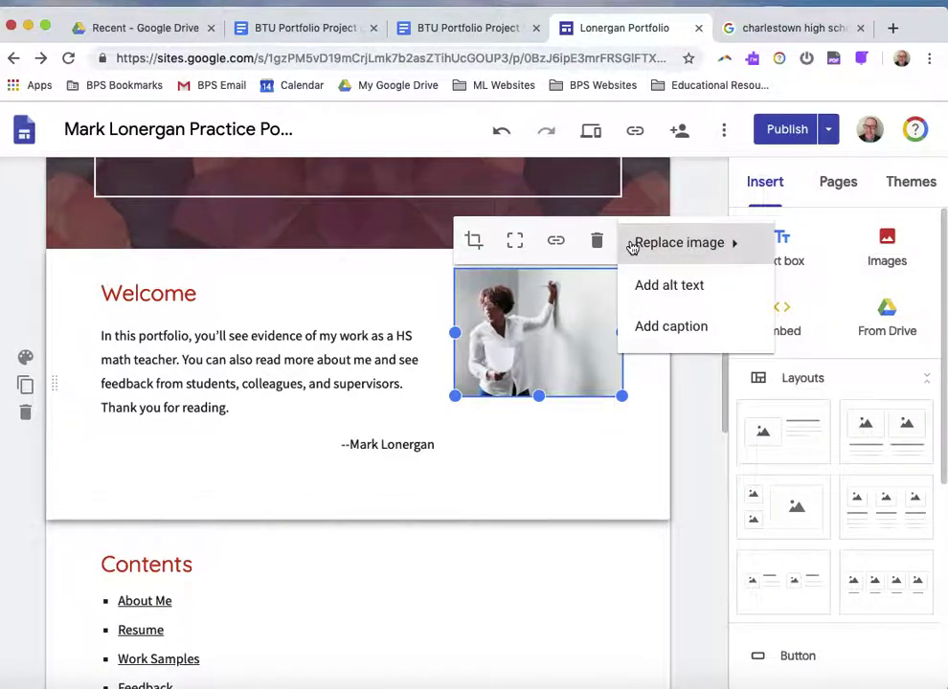
{"action": "left_click", "coordinate": [702, 247]}
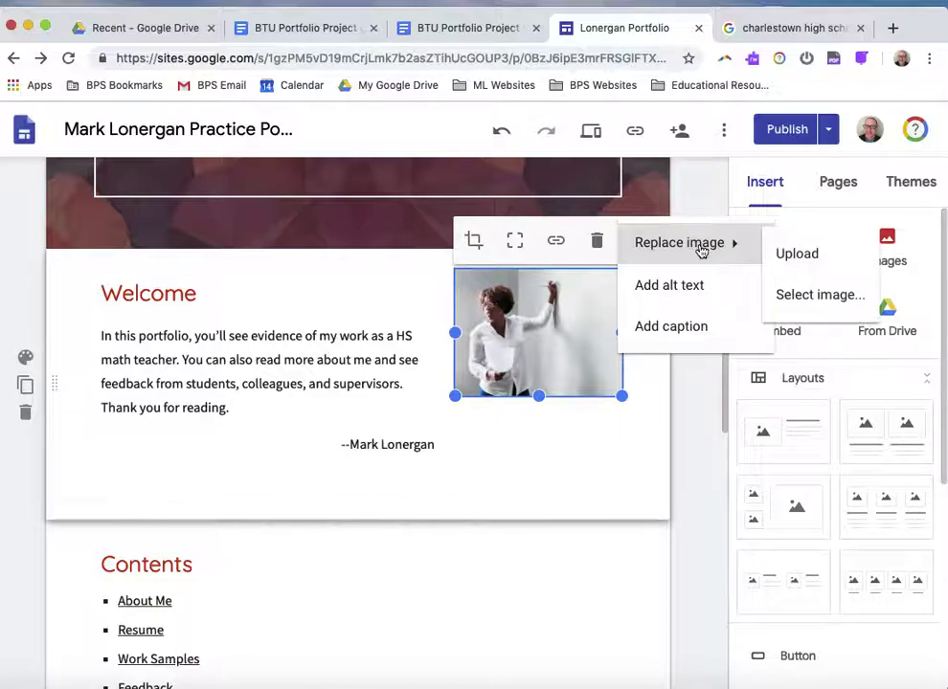
{"action": "left_click", "coordinate": [798, 255]}
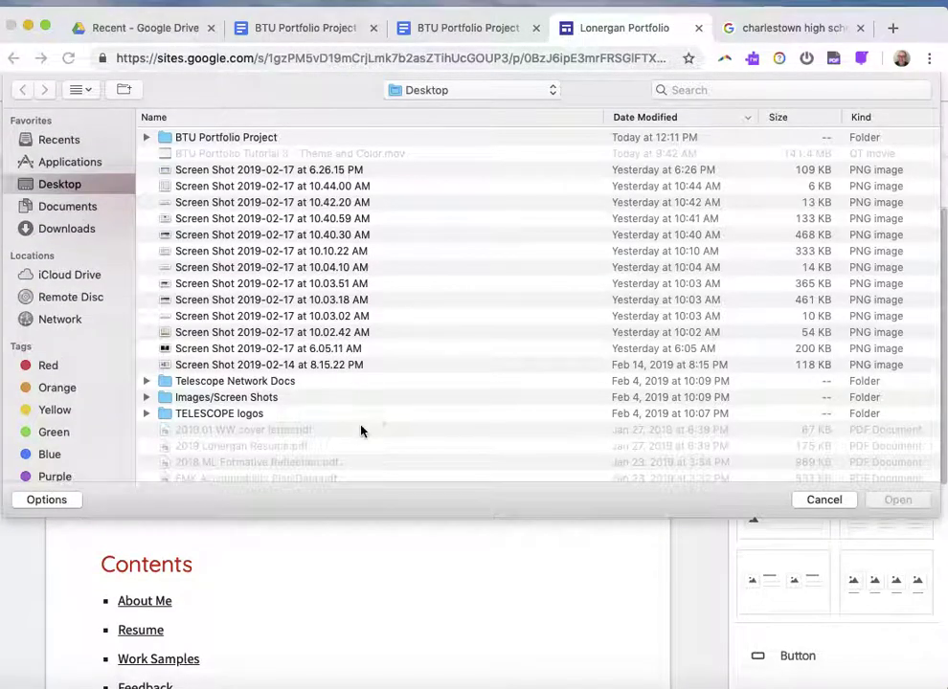
{"action": "scroll", "coordinate": [264, 444], "scroll_direction": "down", "scroll_amount": 5}
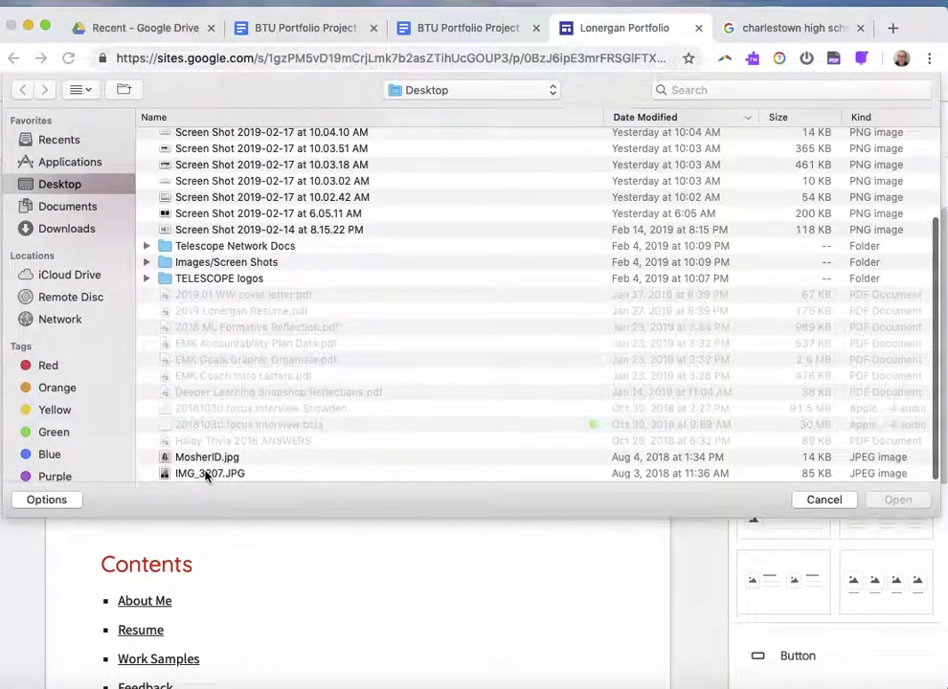
{"action": "left_click", "coordinate": [206, 474]}
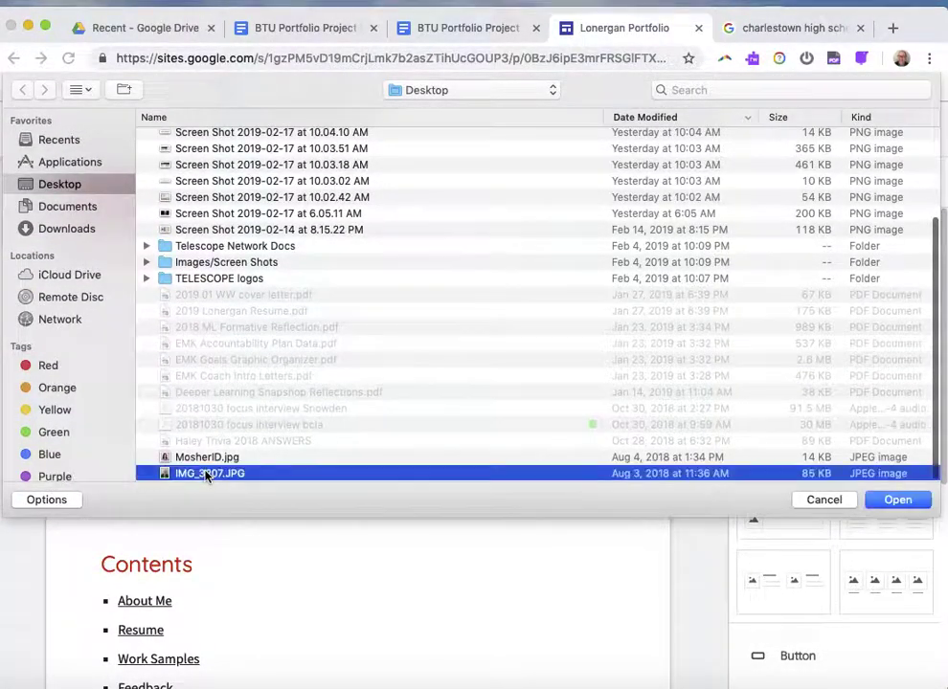
Upload IMG_3207.JPG as the Welcome photo and drag its bottom edge down to make it taller
{"action": "left_click", "coordinate": [895, 499]}
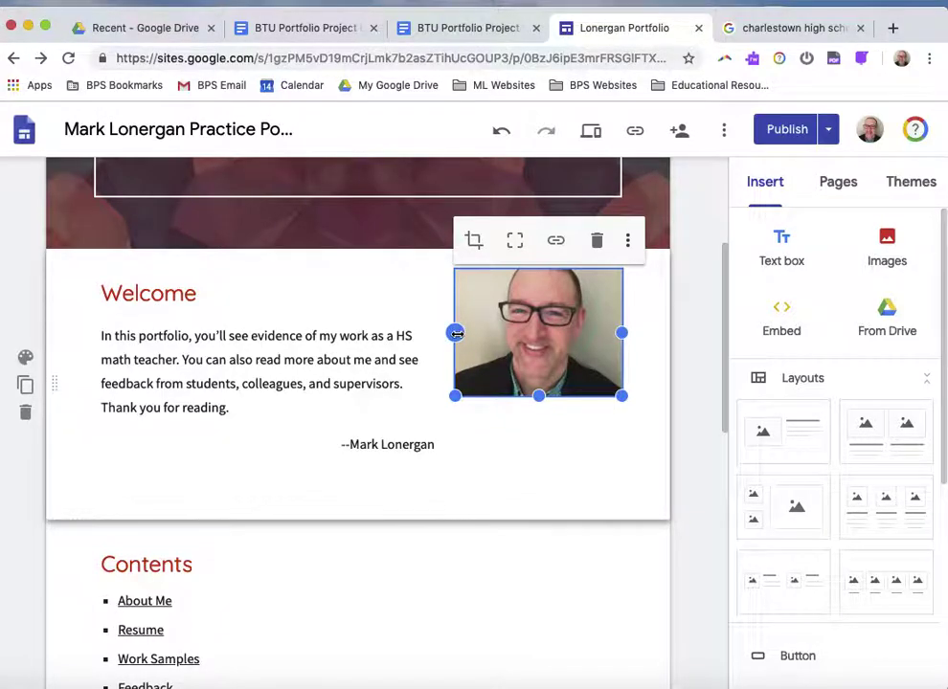
{"action": "mouse_move", "coordinate": [455, 333]}
{"action": "left_mouse_down"}
{"action": "mouse_move", "coordinate": [508, 324]}
{"action": "mouse_move", "coordinate": [455, 332]}
{"action": "left_mouse_up"}
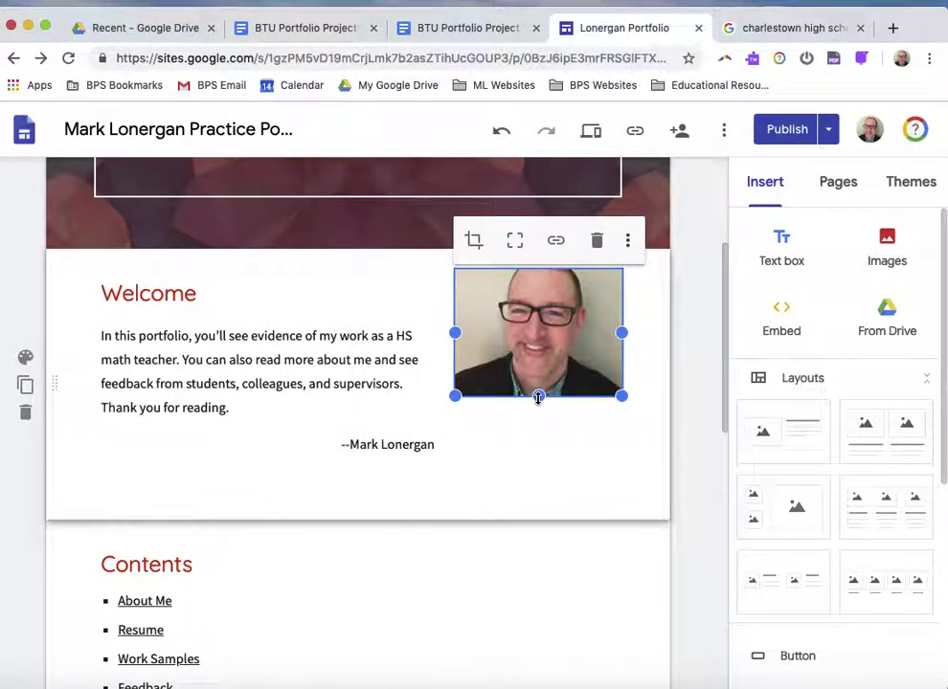
{"action": "left_click_drag", "start_coordinate": [538, 397], "coordinate": [544, 480]}
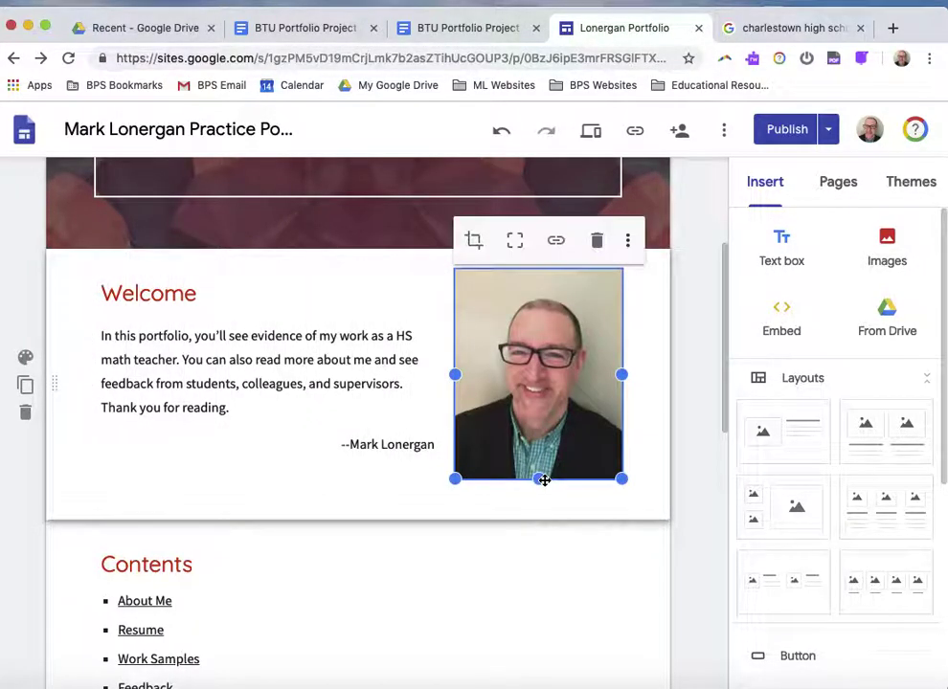
Crop the headshot, zooming in to a head-and-shoulders view, and apply the crop
{"action": "left_click", "coordinate": [474, 244]}
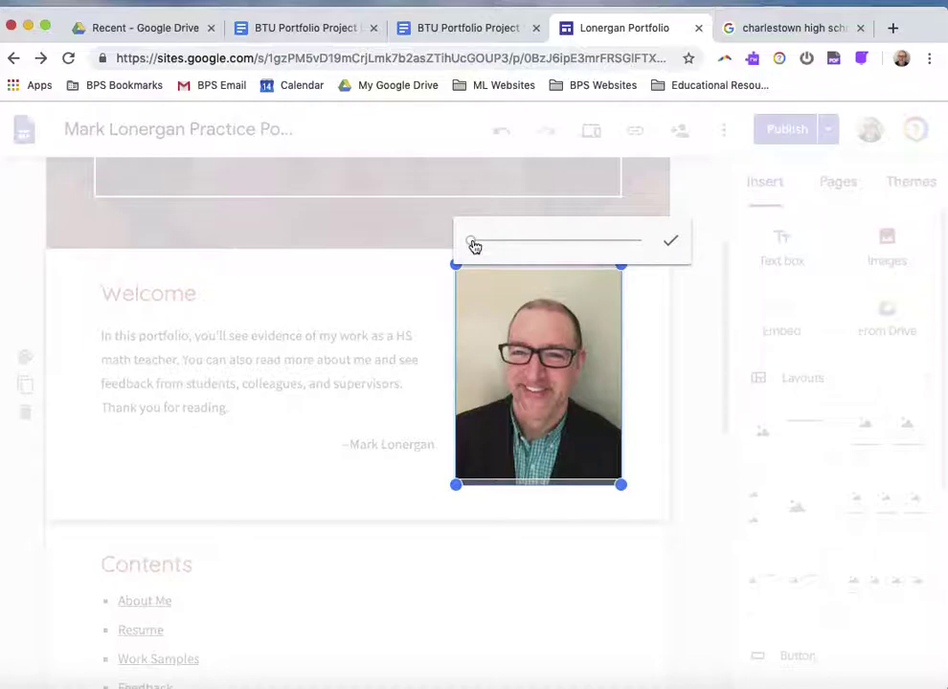
{"action": "mouse_move", "coordinate": [474, 247]}
{"action": "left_mouse_down"}
{"action": "mouse_move", "coordinate": [607, 236]}
{"action": "mouse_move", "coordinate": [484, 262]}
{"action": "left_mouse_up"}
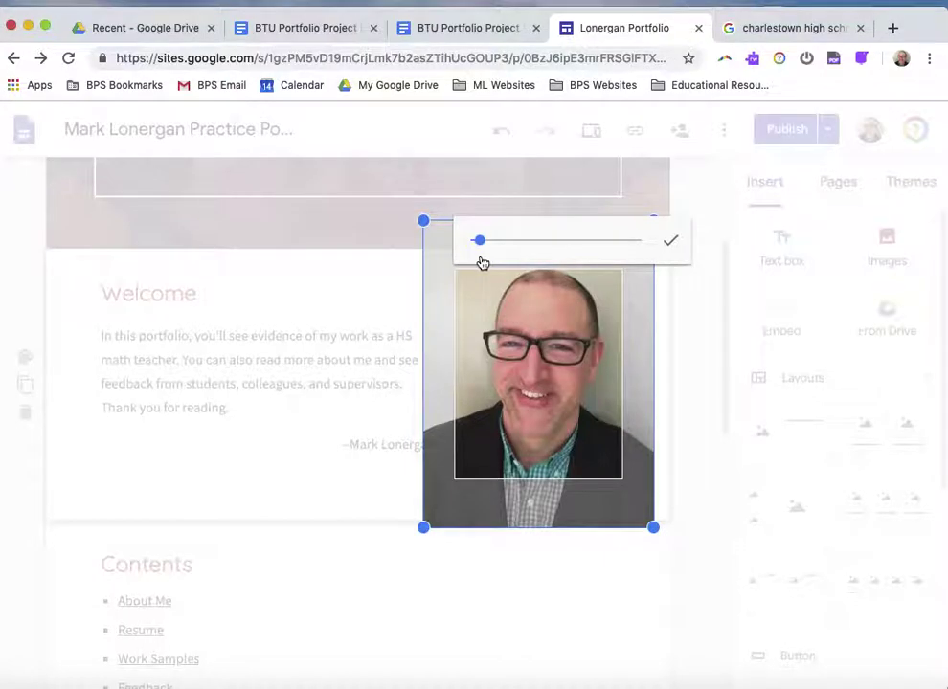
{"action": "left_click", "coordinate": [672, 244]}
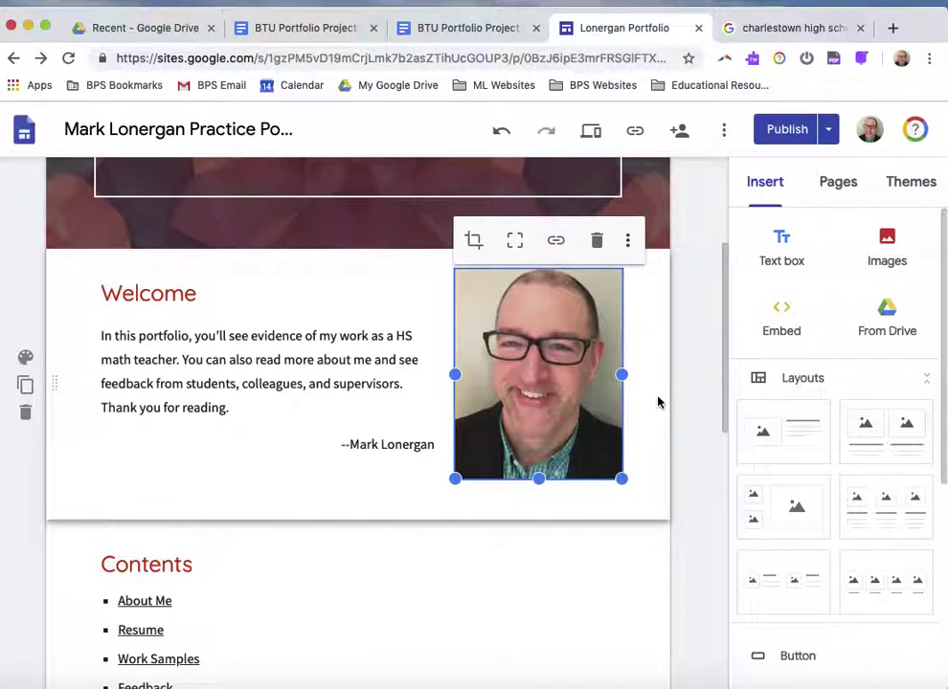
At the page bottom, open Insert > Images > Select and settle on the By URL tab
{"action": "scroll", "coordinate": [657, 402], "scroll_direction": "down", "scroll_amount": 5}
{"action": "scroll", "coordinate": [658, 403], "scroll_direction": "down", "scroll_amount": 4}
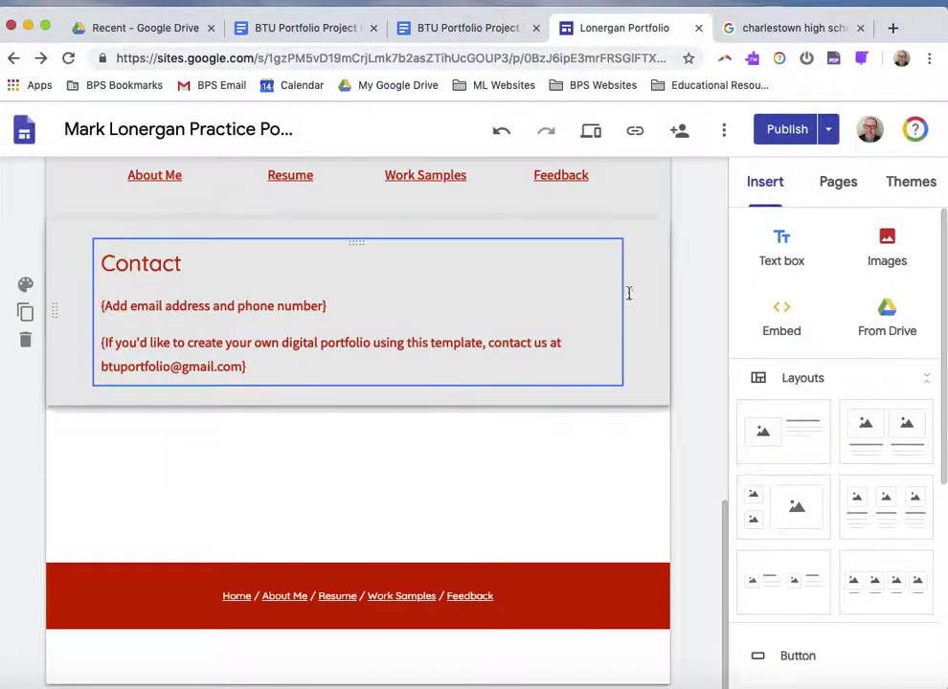
{"action": "left_click", "coordinate": [888, 255]}
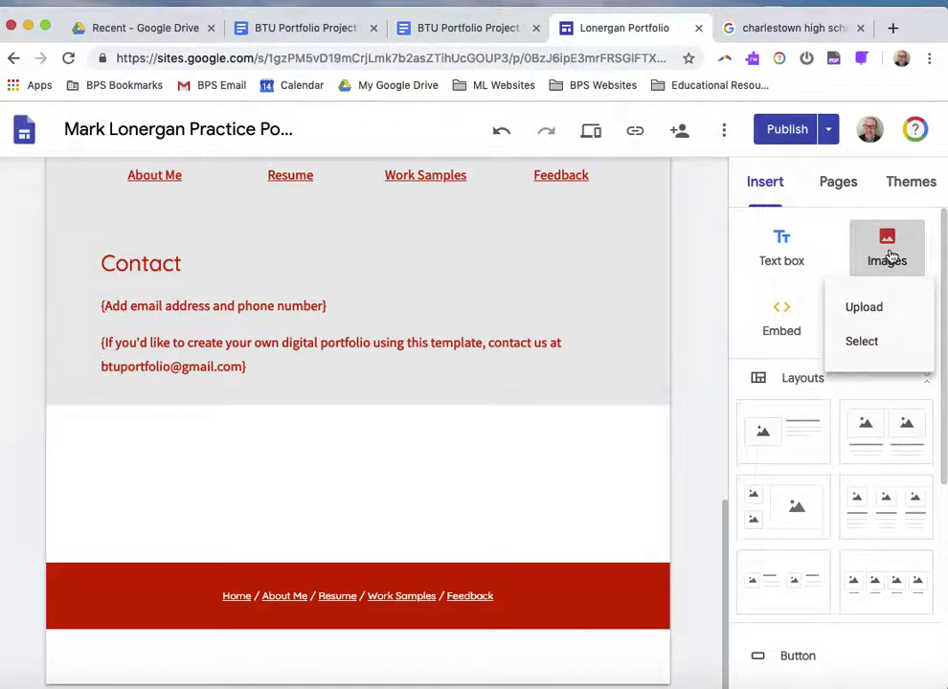
{"action": "left_click", "coordinate": [863, 341]}
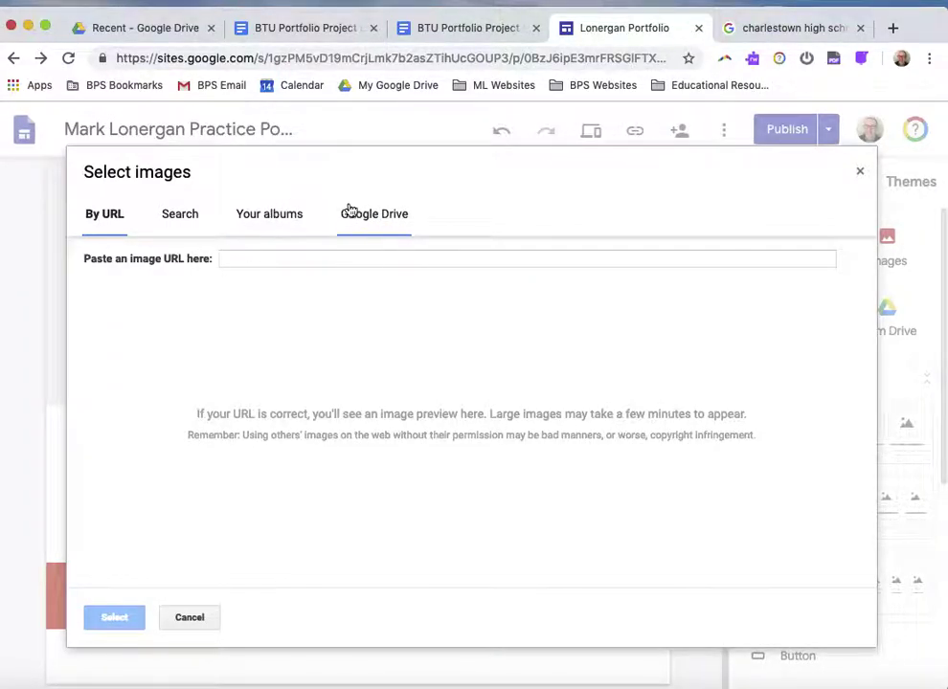
{"action": "left_click", "coordinate": [178, 224]}
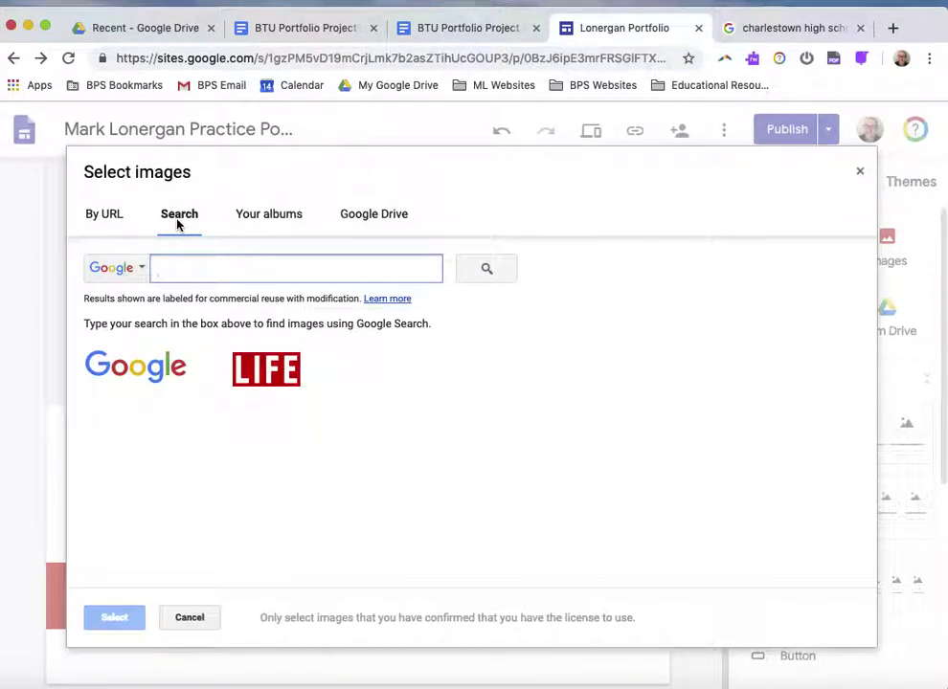
{"action": "left_click", "coordinate": [110, 224]}
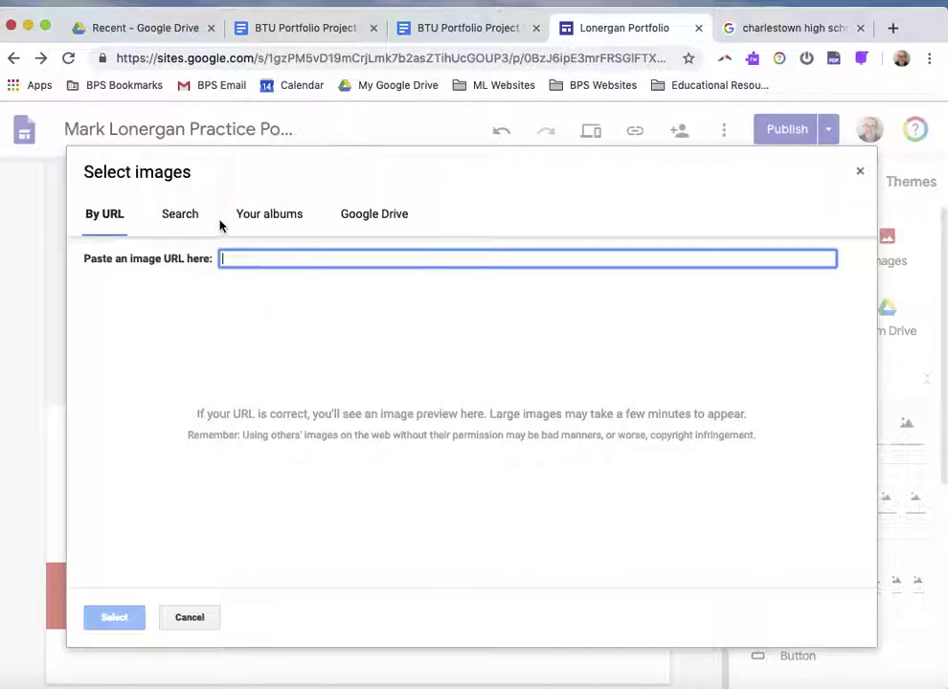
Copy the image address of the Charlestown High School C-Town shield logo from the Google Images results
{"action": "left_click", "coordinate": [769, 30]}
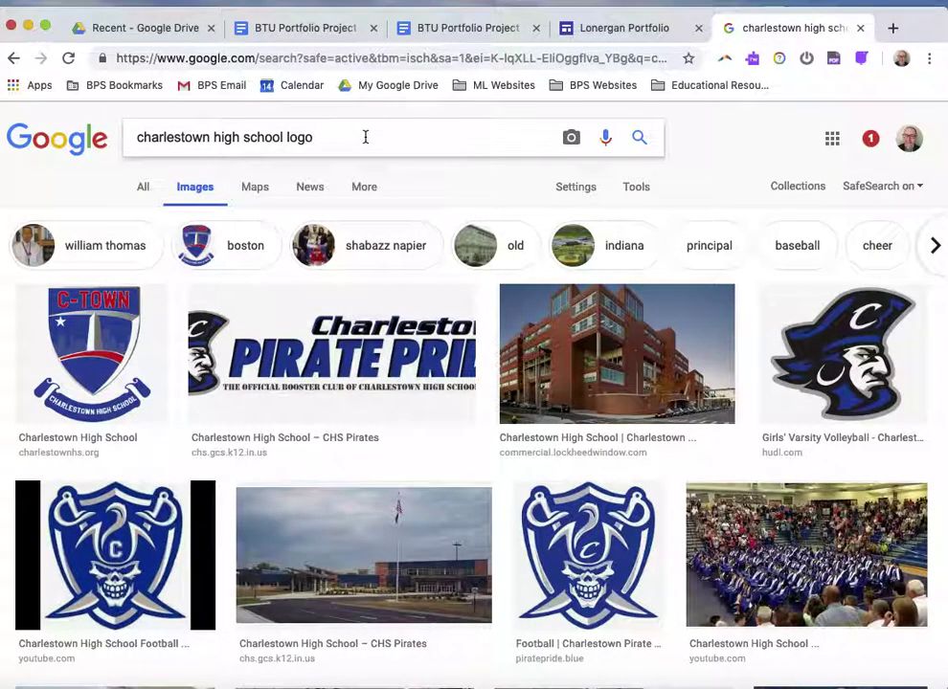
{"action": "right_click", "coordinate": [98, 335]}
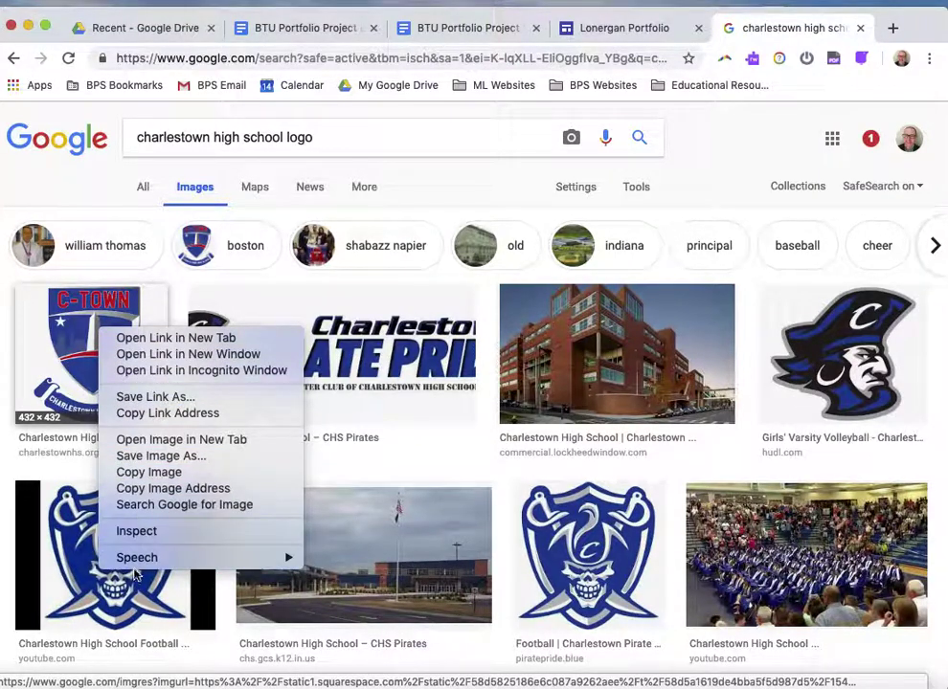
{"action": "left_click", "coordinate": [159, 491]}
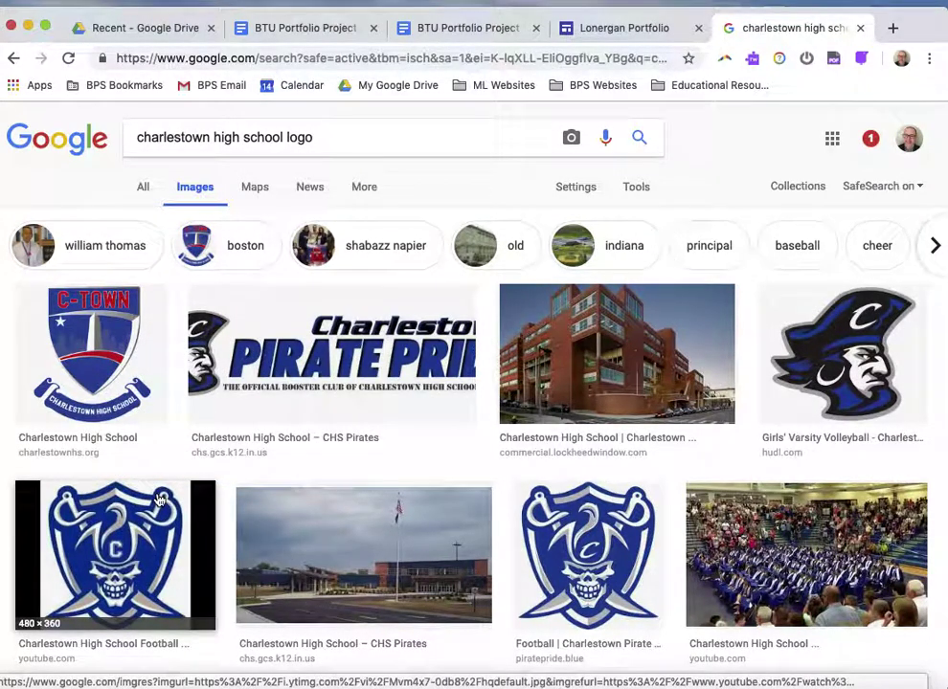
Paste the copied logo address into the By URL field, where it is rejected as not valid
{"action": "left_click", "coordinate": [599, 33]}
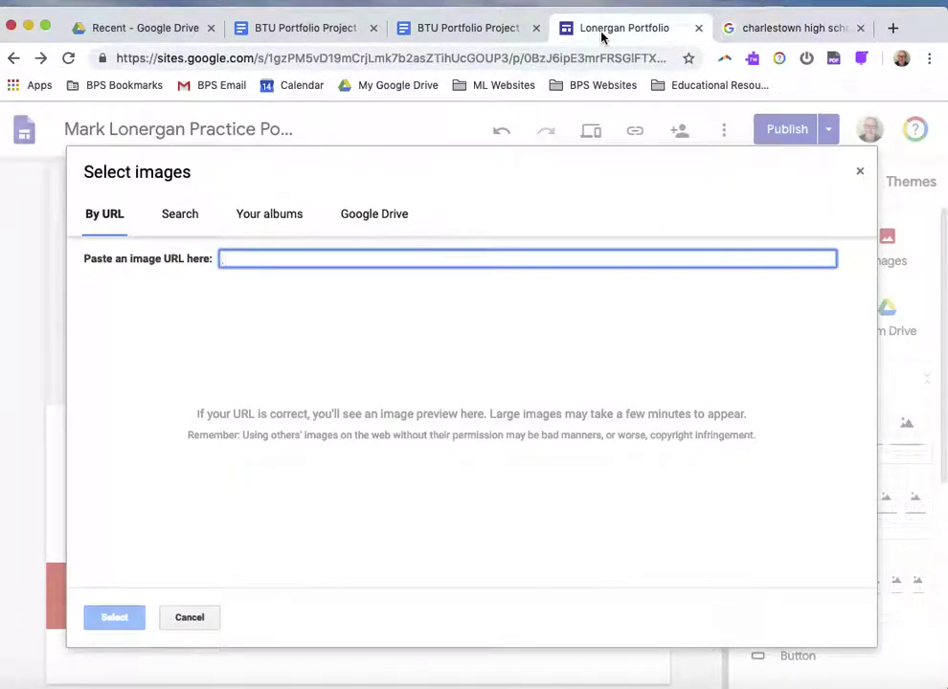
{"action": "left_click", "coordinate": [111, 223]}
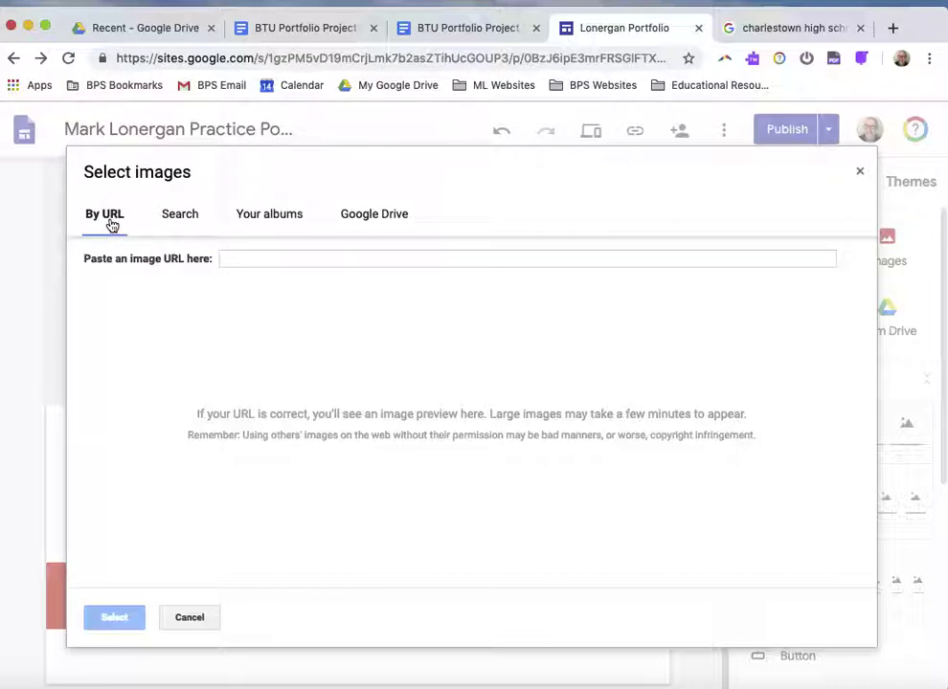
{"action": "left_click", "coordinate": [241, 258]}
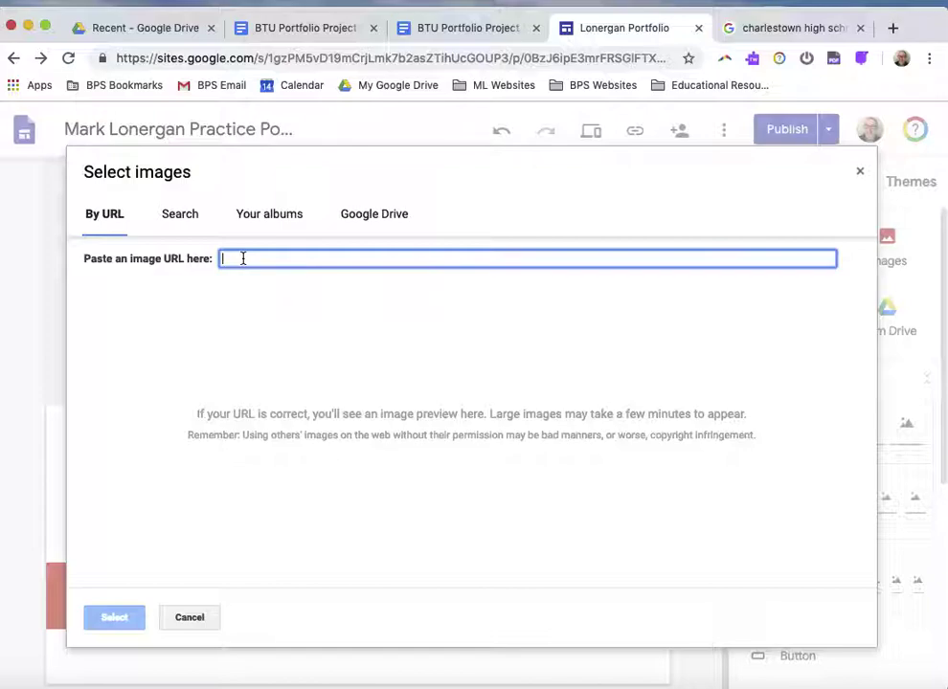
{"action": "key", "text": "super+v"}
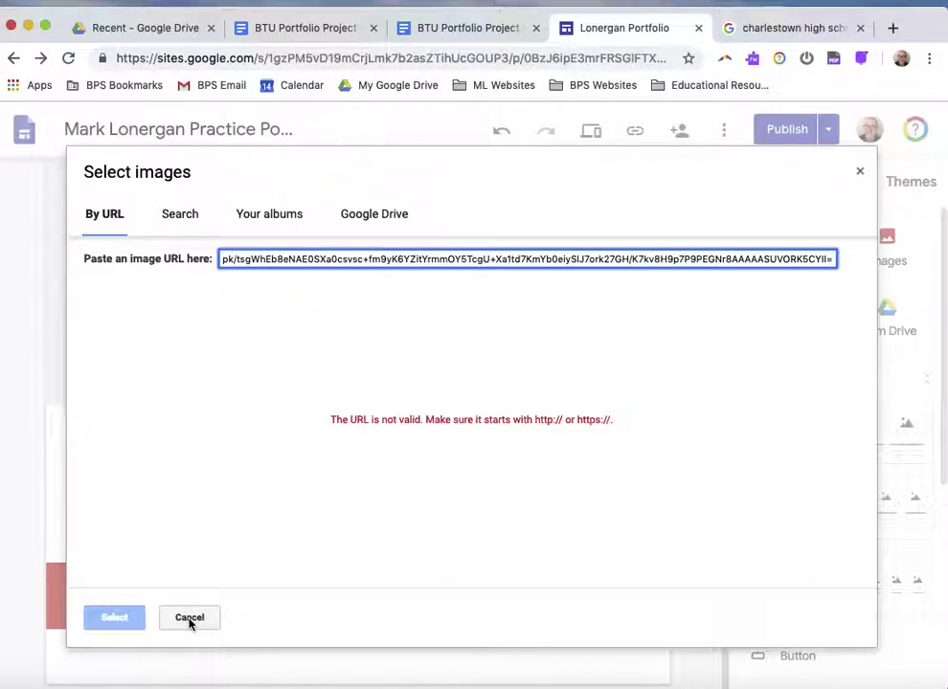
{"action": "left_click", "coordinate": [794, 32]}
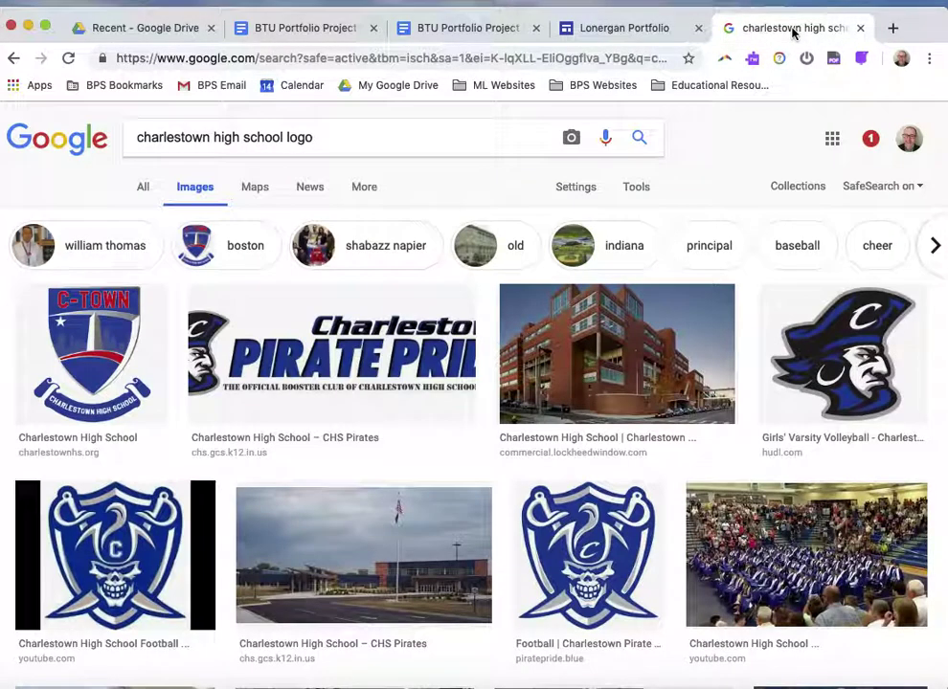
Copy the image address from the enlarged C-TOWN logo preview and return to the Sites dialog
{"action": "left_click", "coordinate": [88, 351]}
{"action": "right_click", "coordinate": [293, 470]}
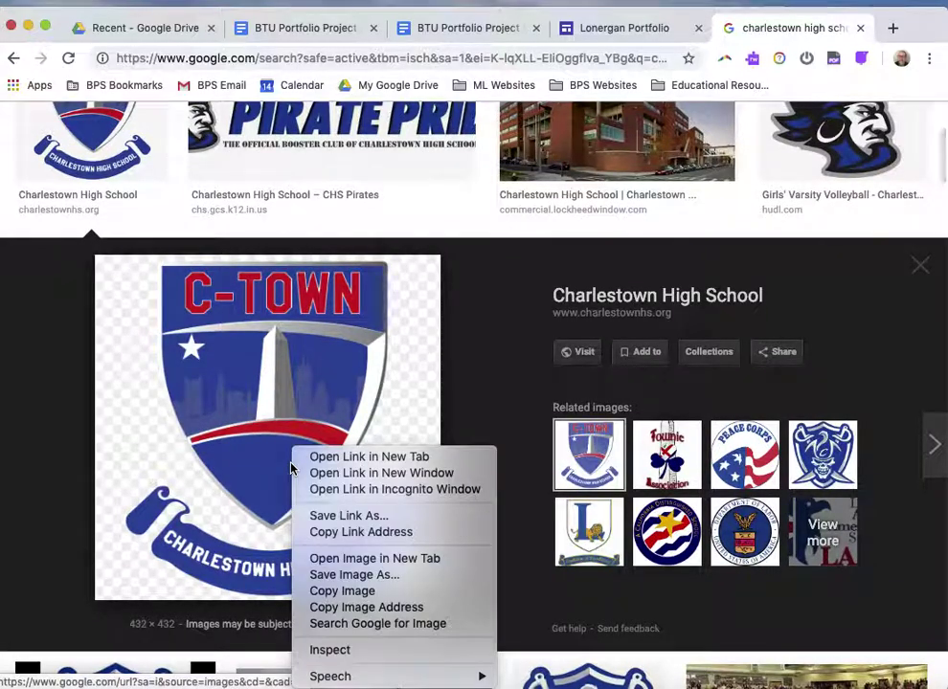
{"action": "left_click", "coordinate": [319, 607]}
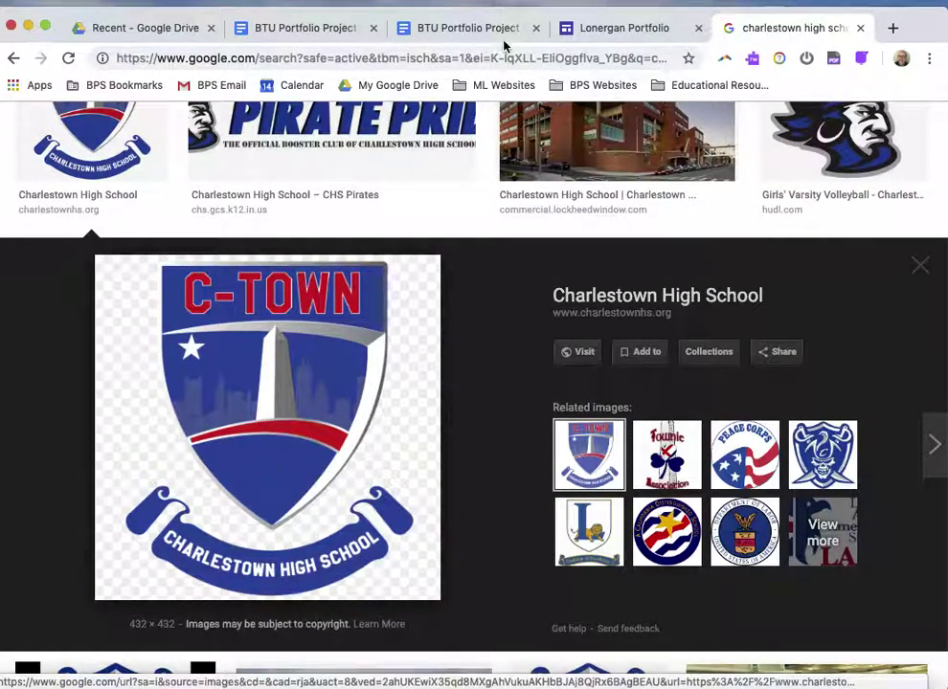
{"action": "left_click", "coordinate": [605, 30]}
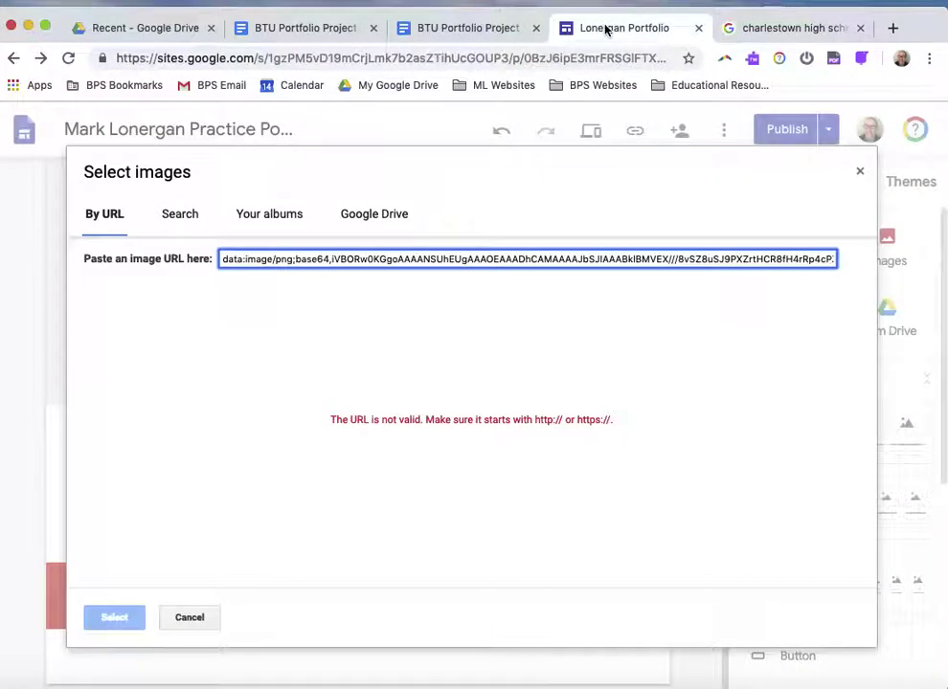
Overwrite the invalid URL with the squarespace https logo address so the C-Town shield previews
{"action": "triple_click", "coordinate": [318, 266]}
{"action": "key", "text": "super+v"}
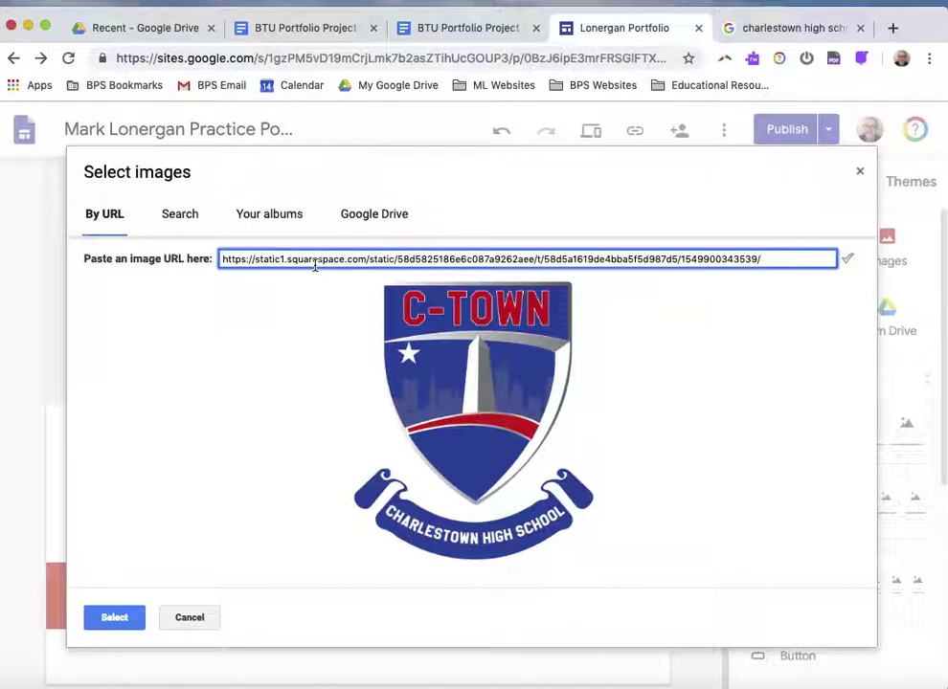
{"action": "left_click", "coordinate": [793, 31]}
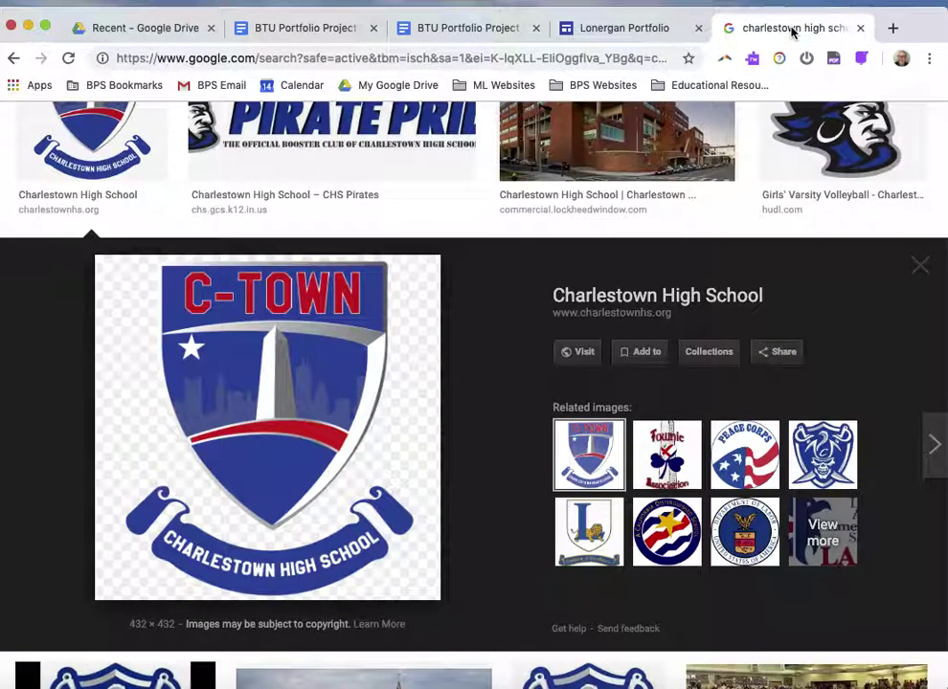
Close and reopen the C-TOWN logo preview, then return to the Sites image dialog showing the shield
{"action": "left_click", "coordinate": [103, 124]}
{"action": "scroll", "coordinate": [106, 173], "scroll_direction": "up", "scroll_amount": 3}
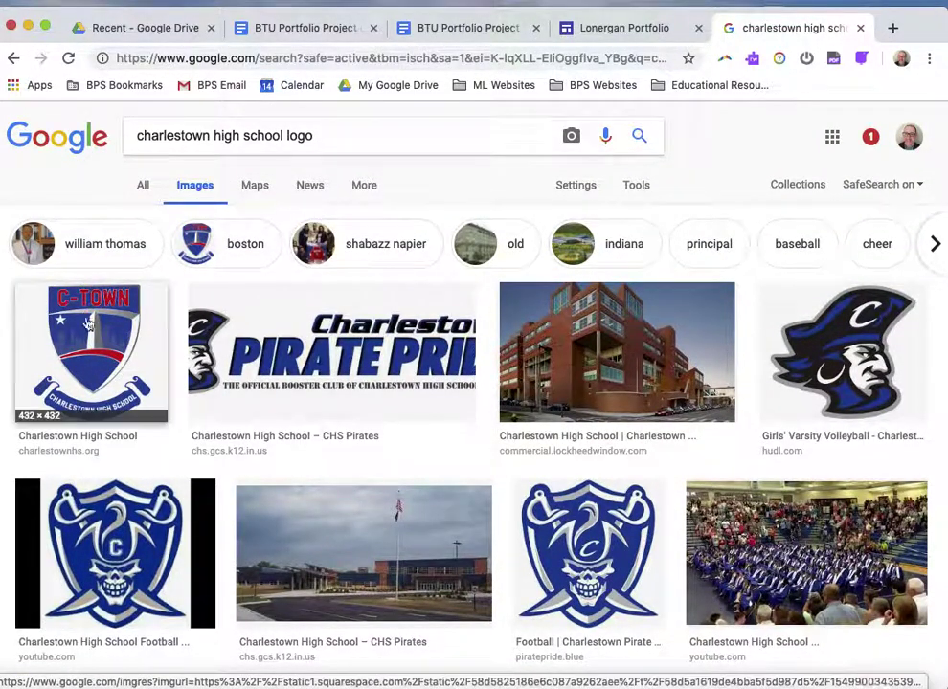
{"action": "left_click", "coordinate": [96, 352]}
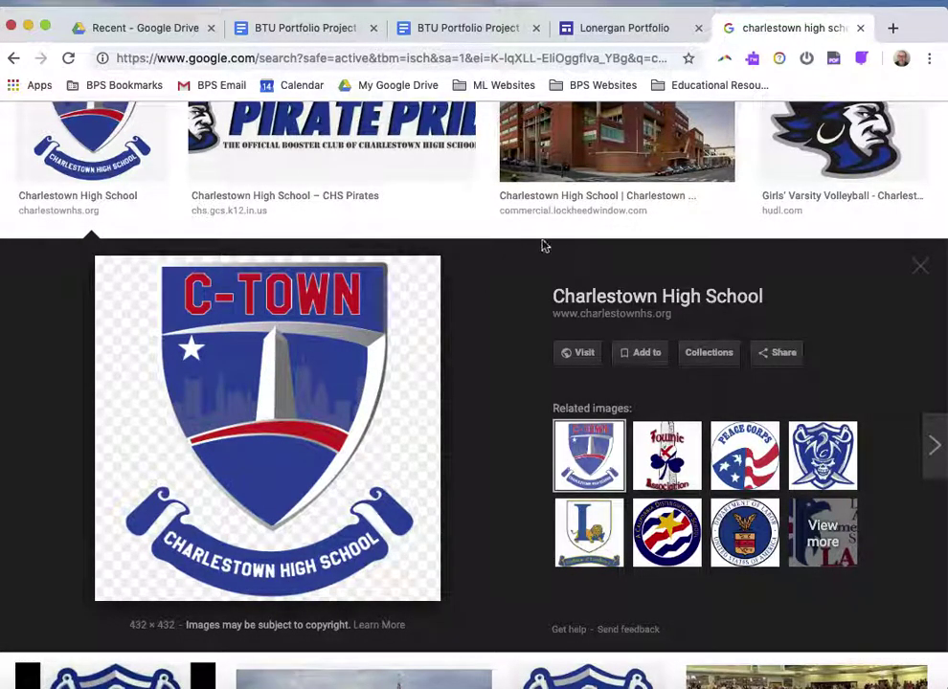
{"action": "left_click", "coordinate": [639, 37]}
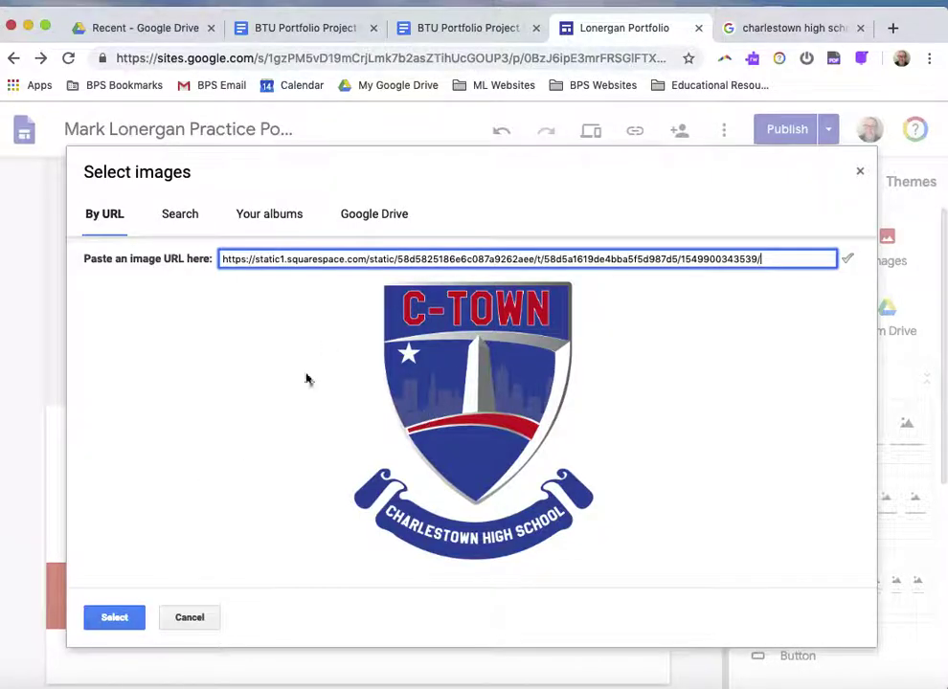
Insert the C-TOWN shield logo below Contact and shrink its width and height to a small badge
{"action": "left_click", "coordinate": [113, 617]}
{"action": "scroll", "coordinate": [108, 623], "scroll_direction": "down", "scroll_amount": 2}
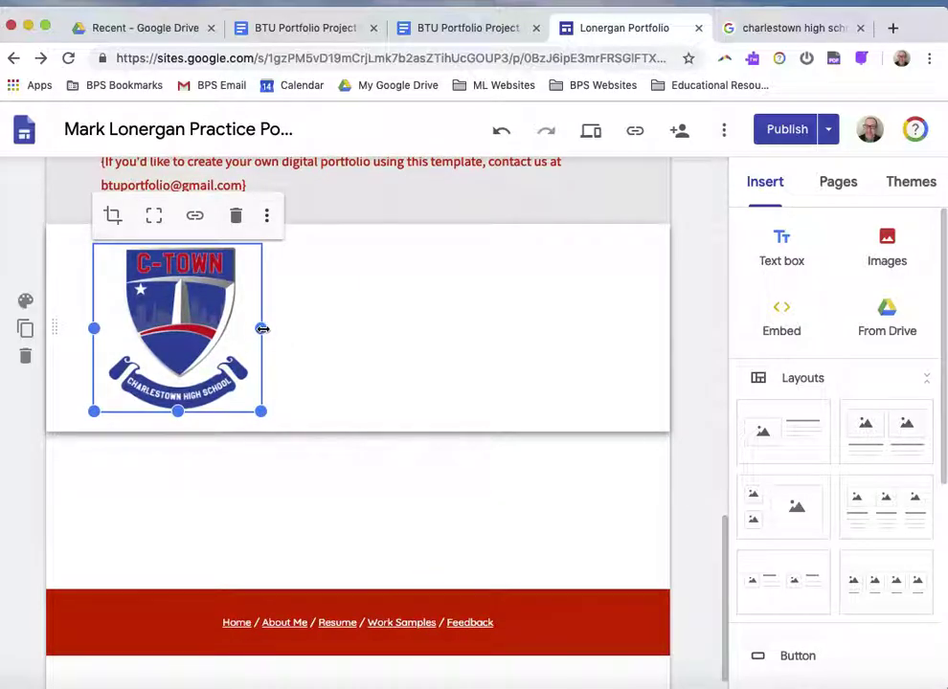
{"action": "left_click_drag", "start_coordinate": [262, 329], "coordinate": [167, 323]}
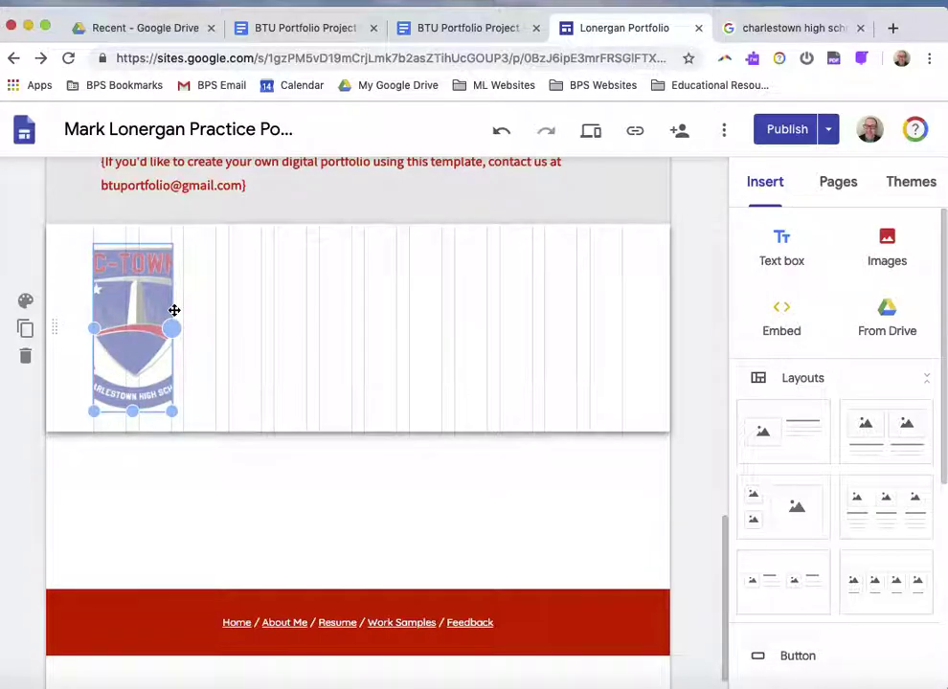
{"action": "left_click_drag", "start_coordinate": [174, 310], "coordinate": [174, 312]}
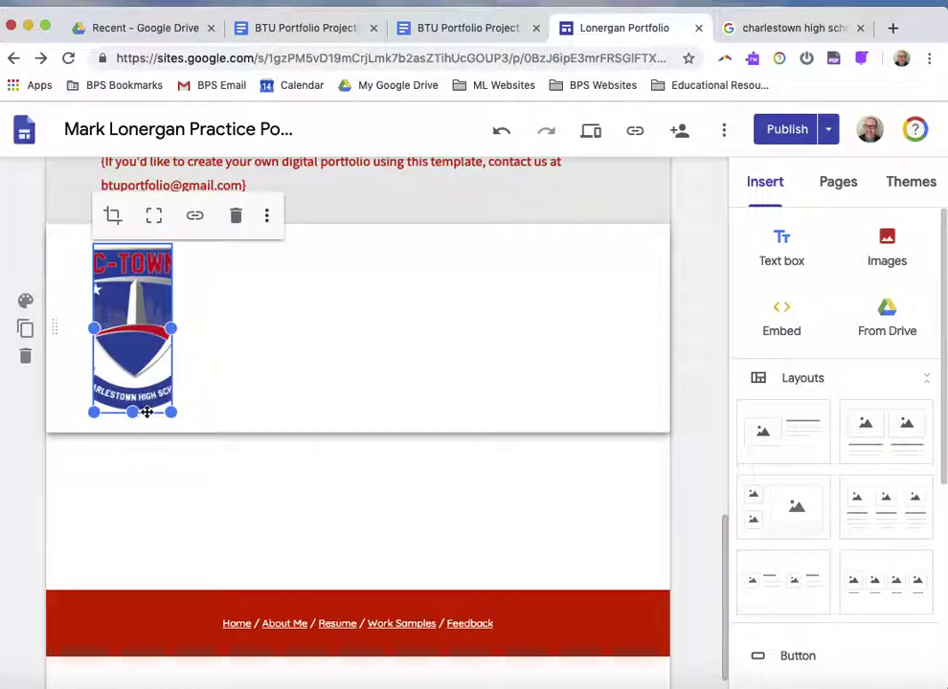
{"action": "left_click_drag", "start_coordinate": [133, 410], "coordinate": [131, 337]}
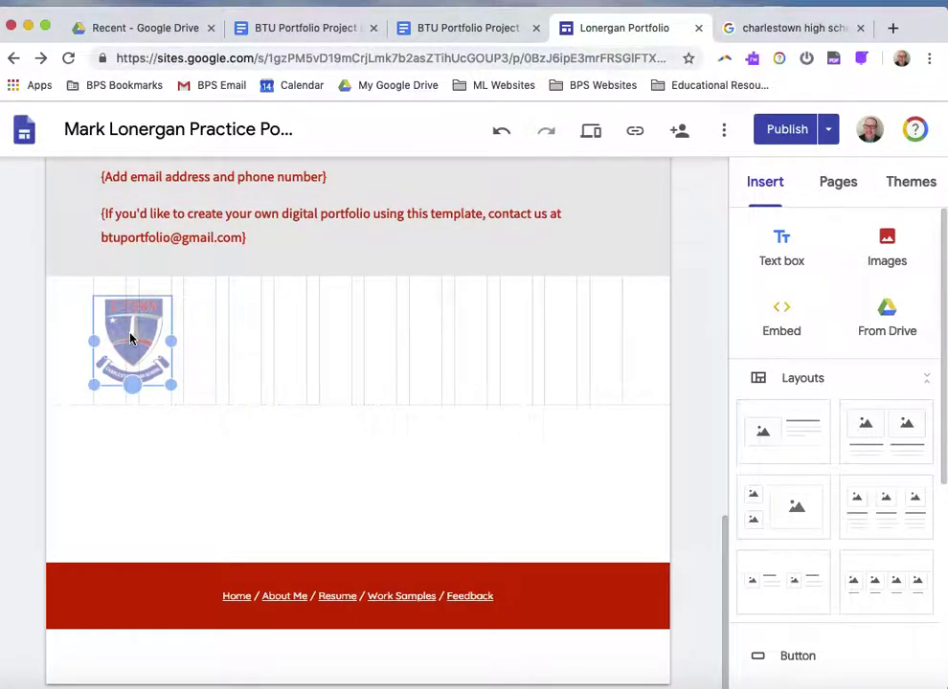
{"action": "left_click_drag", "start_coordinate": [131, 337], "coordinate": [131, 335]}
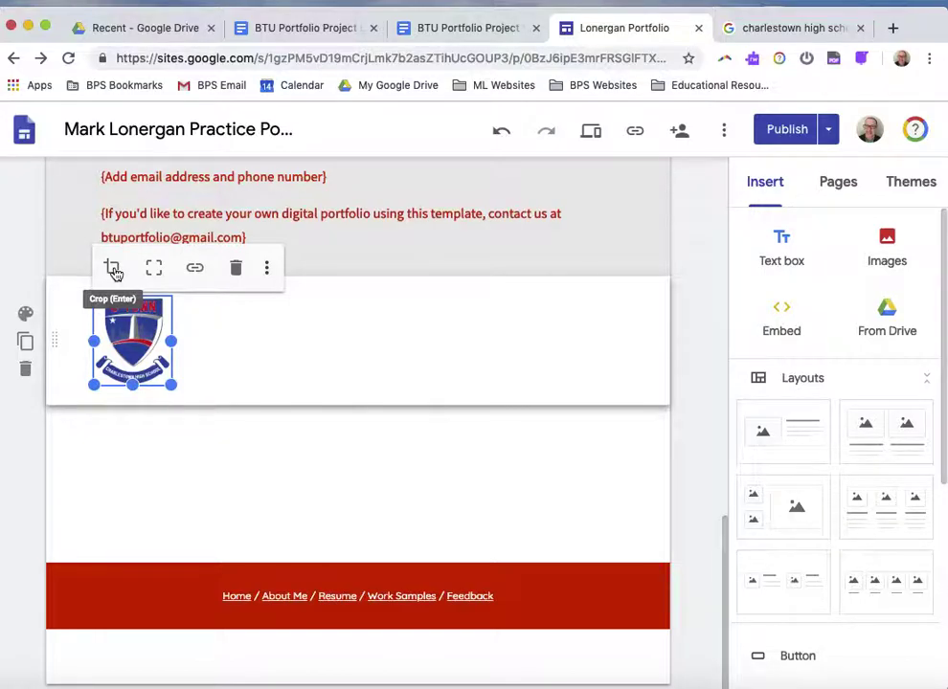
Check the lesson notes in the Google Doc, then return to the site editor and deselect the logo
{"action": "left_click", "coordinate": [466, 31]}
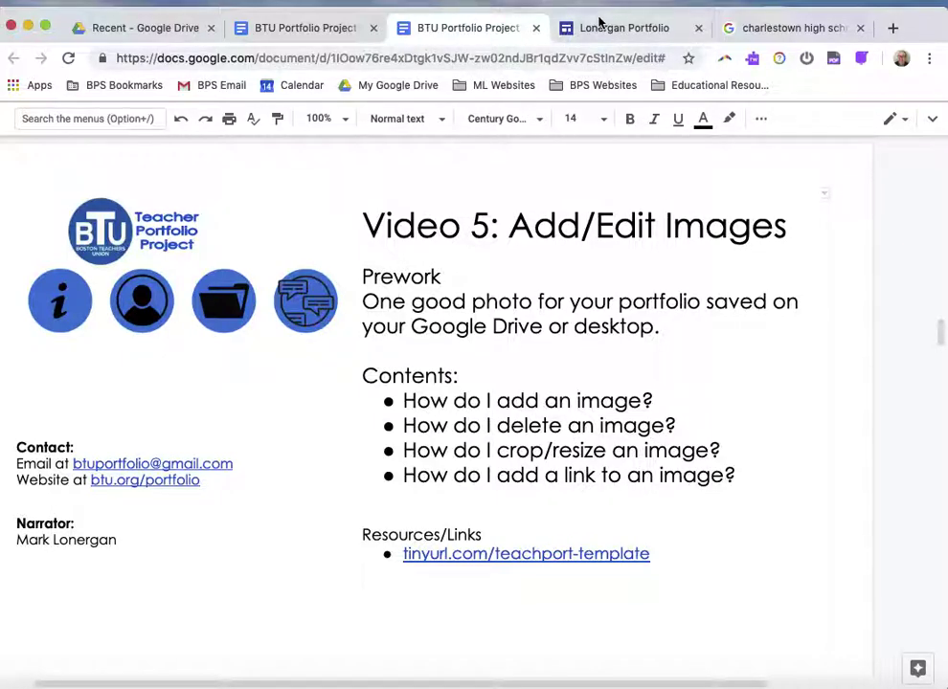
{"action": "left_click", "coordinate": [599, 28]}
{"action": "left_click", "coordinate": [435, 384]}
{"action": "scroll", "coordinate": [435, 384], "scroll_direction": "up", "scroll_amount": 10}
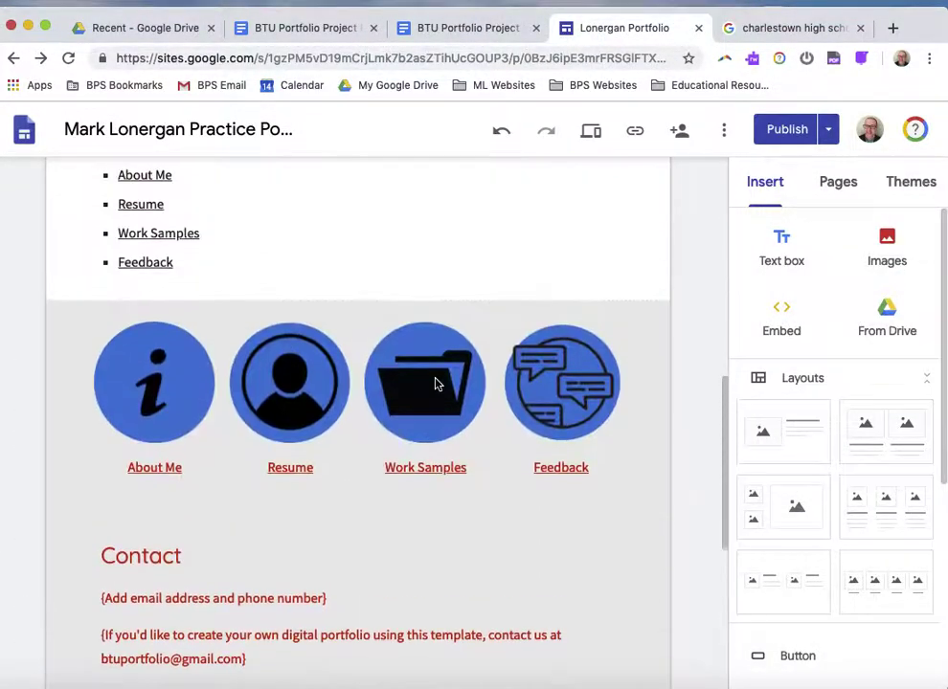
Link the Welcome section's teacher headshot to the site's Resume page
{"action": "left_click", "coordinate": [529, 384]}
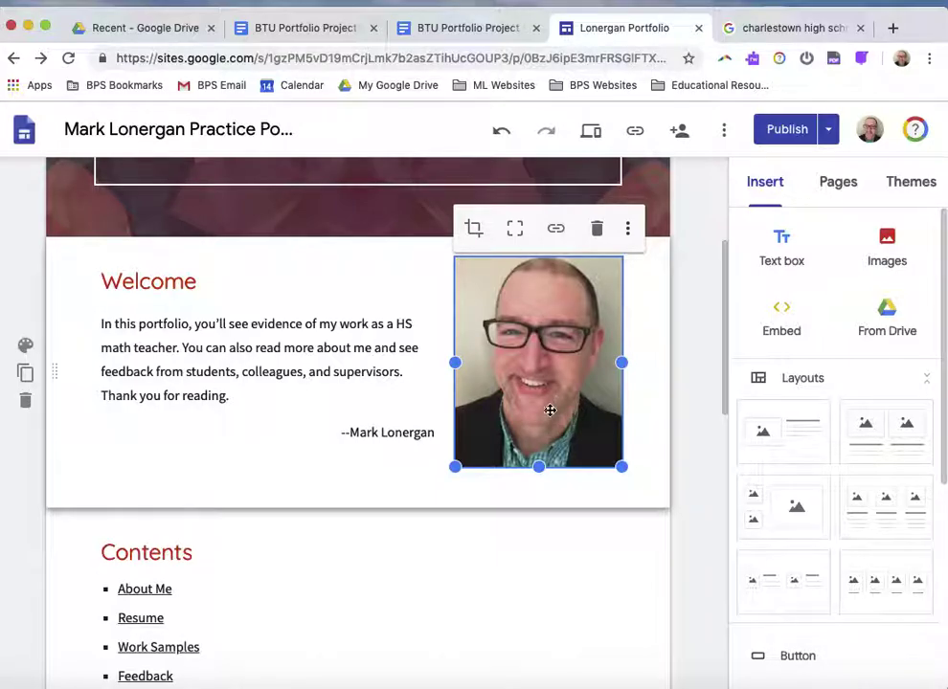
{"action": "left_click", "coordinate": [635, 395]}
{"action": "left_click", "coordinate": [579, 387]}
{"action": "left_click", "coordinate": [557, 231]}
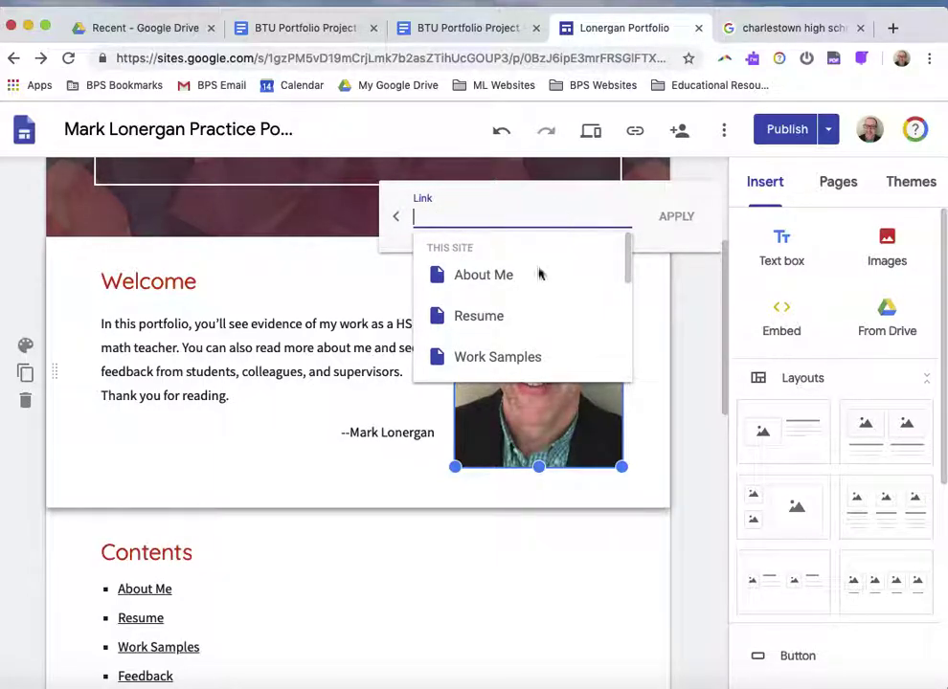
{"action": "scroll", "coordinate": [523, 315], "scroll_direction": "down", "scroll_amount": 2}
{"action": "scroll", "coordinate": [522, 315], "scroll_direction": "up", "scroll_amount": 2}
{"action": "scroll", "coordinate": [523, 315], "scroll_direction": "down", "scroll_amount": 2}
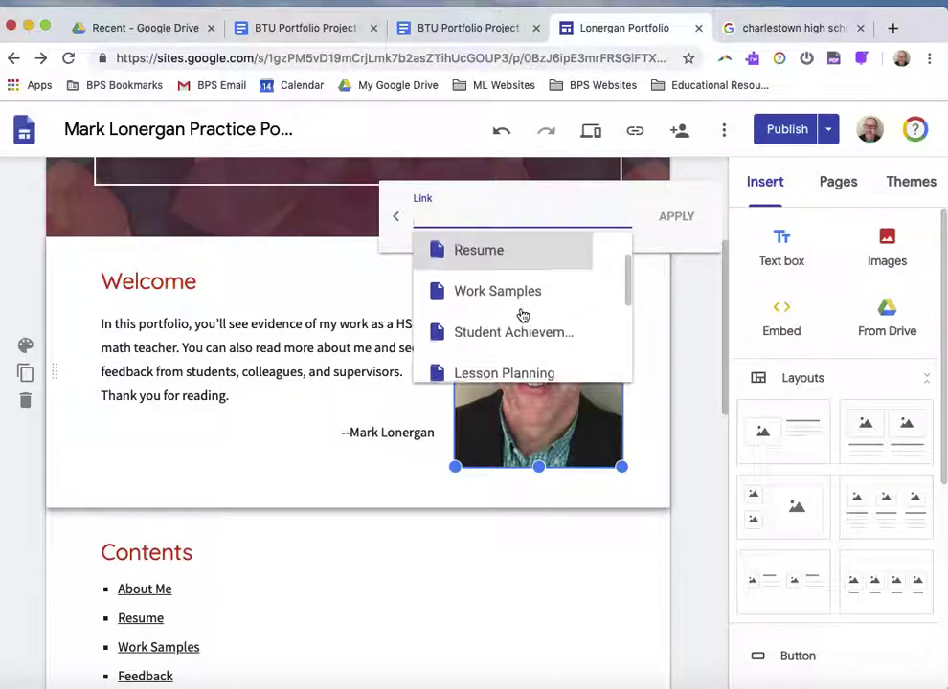
{"action": "scroll", "coordinate": [522, 315], "scroll_direction": "up", "scroll_amount": 2}
{"action": "scroll", "coordinate": [522, 315], "scroll_direction": "down", "scroll_amount": 1}
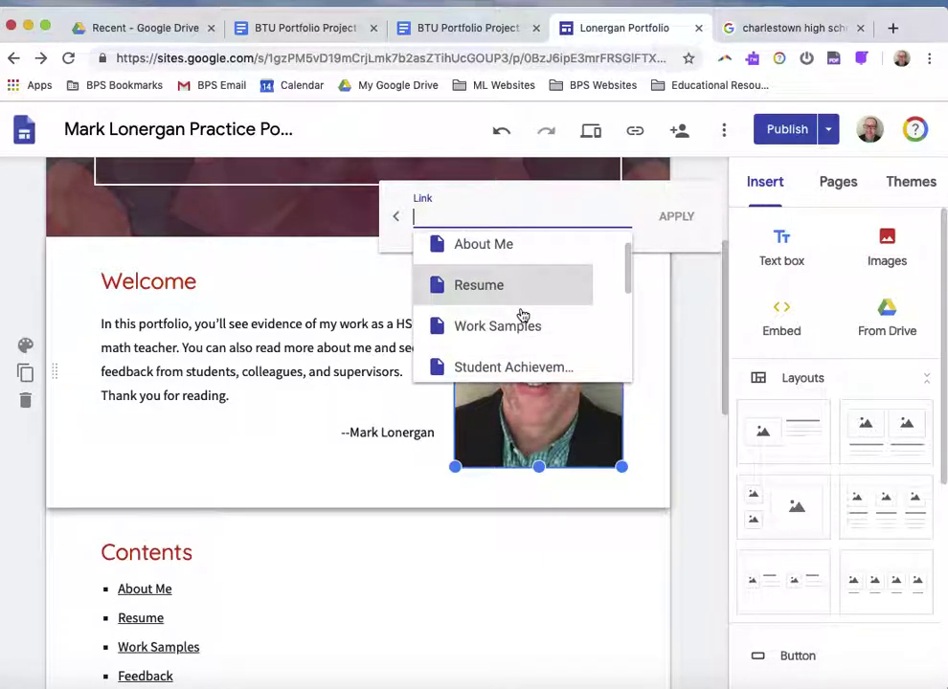
{"action": "scroll", "coordinate": [520, 313], "scroll_direction": "up", "scroll_amount": 1}
{"action": "scroll", "coordinate": [520, 314], "scroll_direction": "down", "scroll_amount": 1}
{"action": "left_click", "coordinate": [480, 285]}
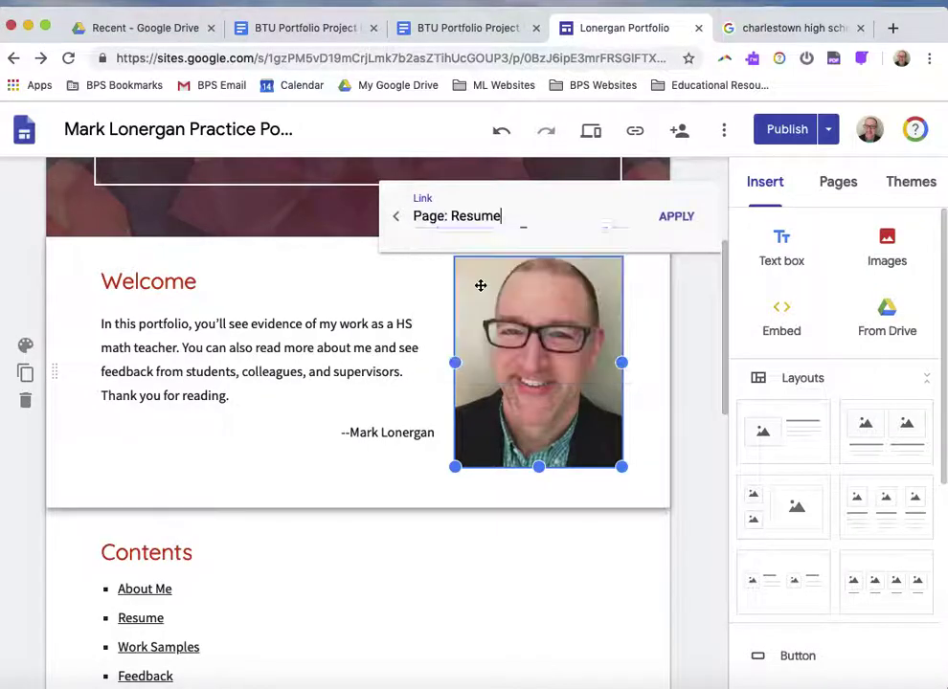
{"action": "left_click", "coordinate": [676, 217]}
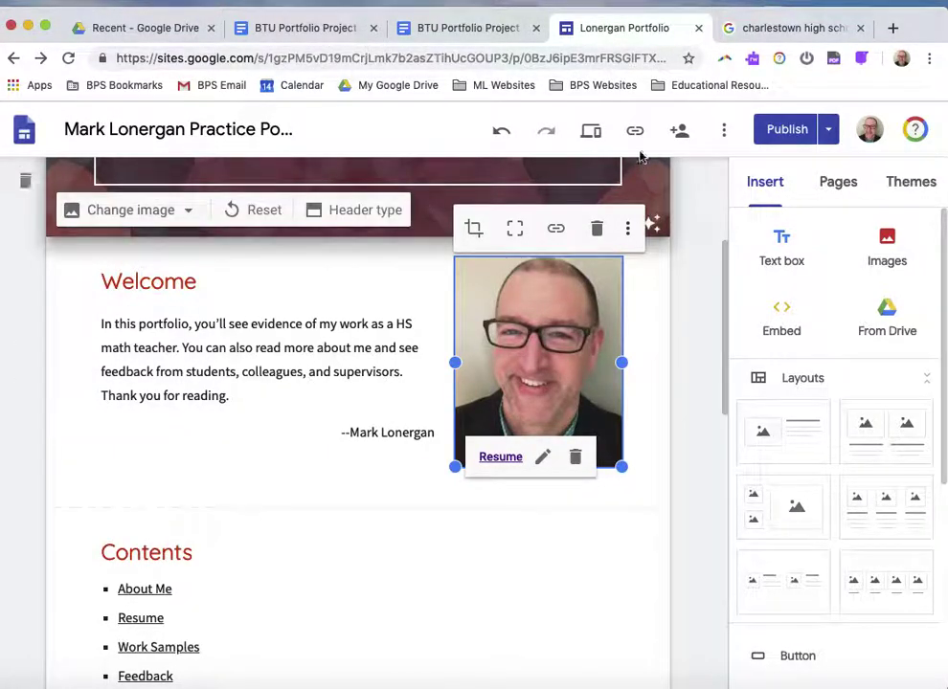
Preview the portfolio home page and scroll to the linked teacher photo
{"action": "left_click", "coordinate": [591, 132]}
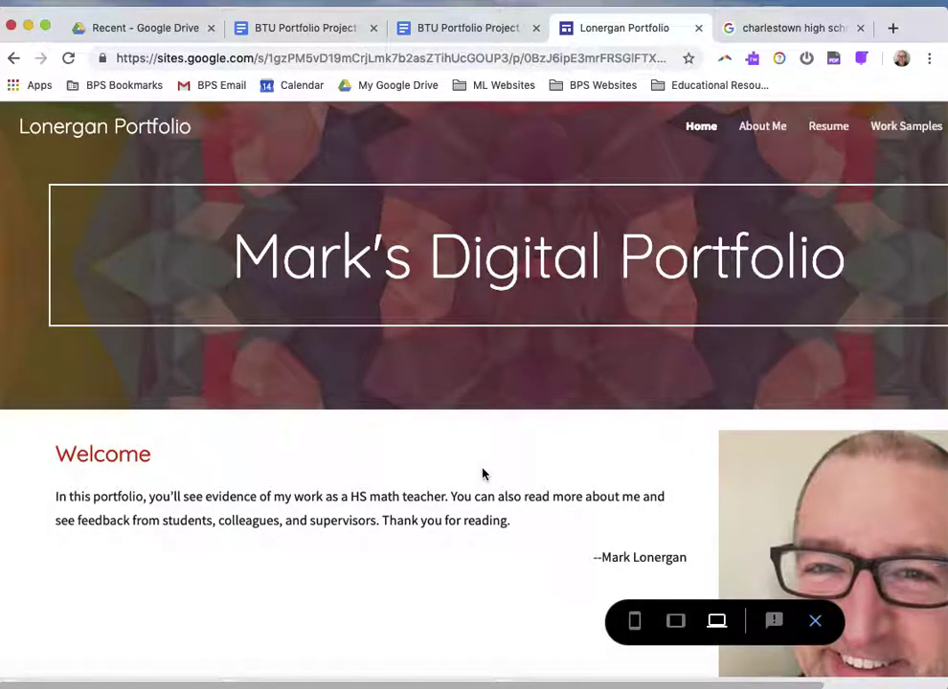
{"action": "scroll", "coordinate": [687, 496], "scroll_direction": "down", "scroll_amount": 1}
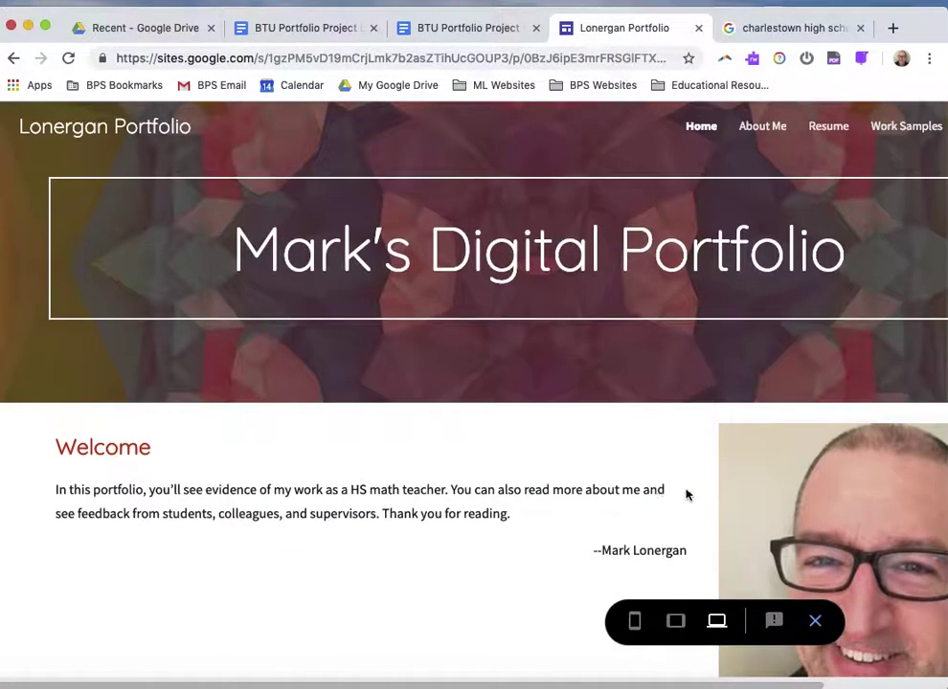
{"action": "scroll", "coordinate": [668, 458], "scroll_direction": "down", "scroll_amount": 4}
{"action": "scroll", "coordinate": [667, 457], "scroll_direction": "right", "scroll_amount": 3}
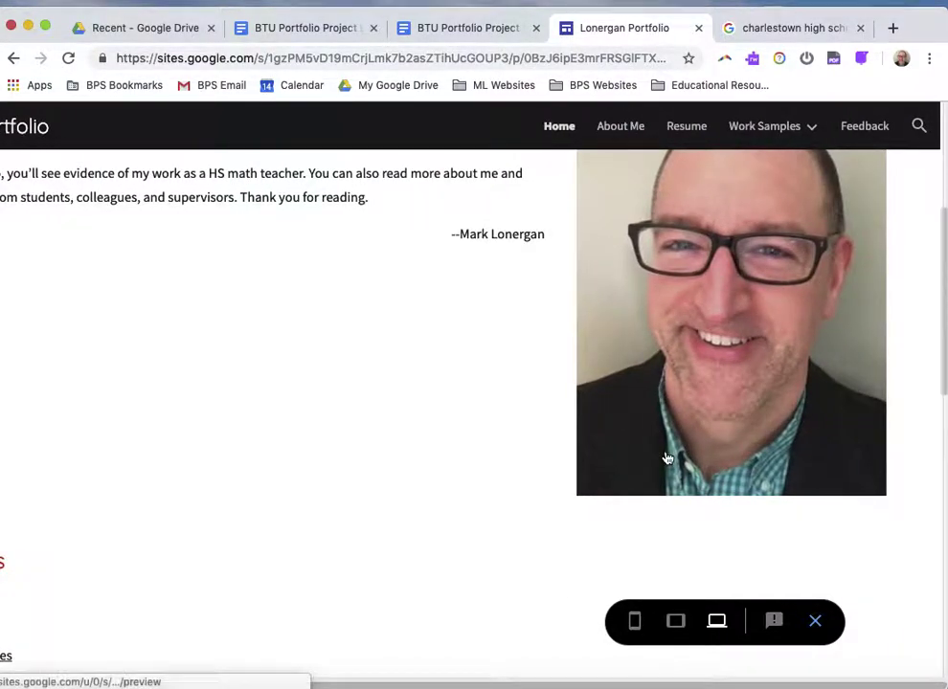
{"action": "scroll", "coordinate": [667, 457], "scroll_direction": "up", "scroll_amount": 2}
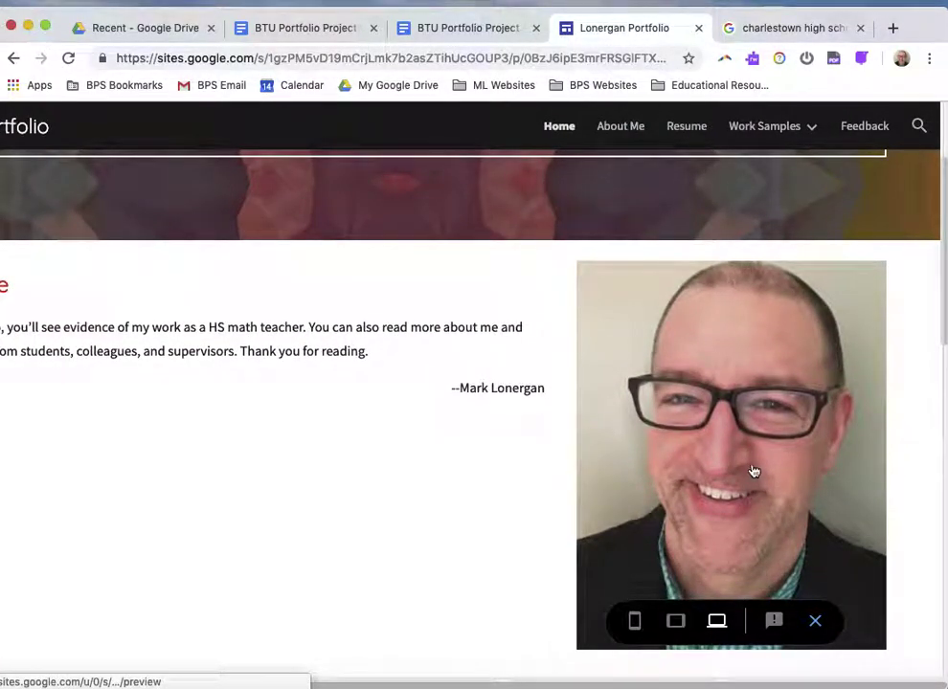